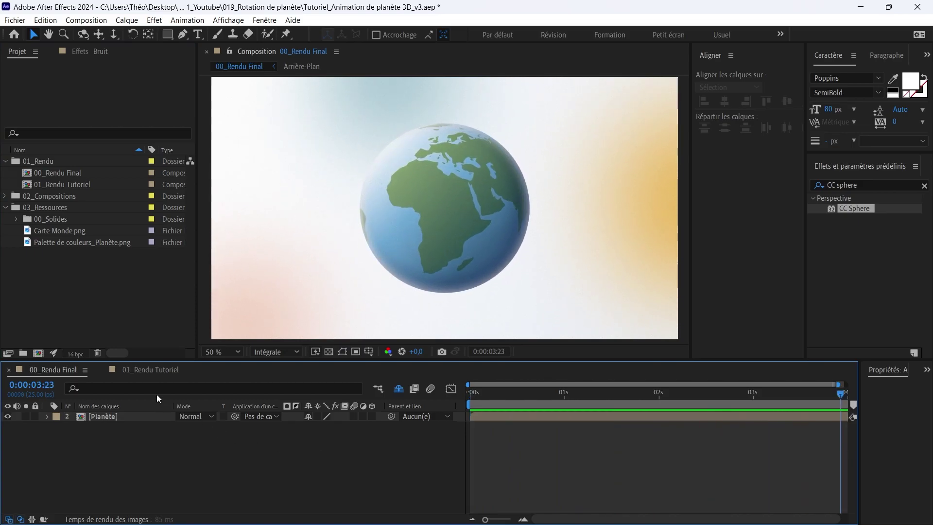
- Open the 01_Rendu Tutoriel composition and add Carte Monde.png as its uppermost layer, above the colour palette
left_click(152, 370)
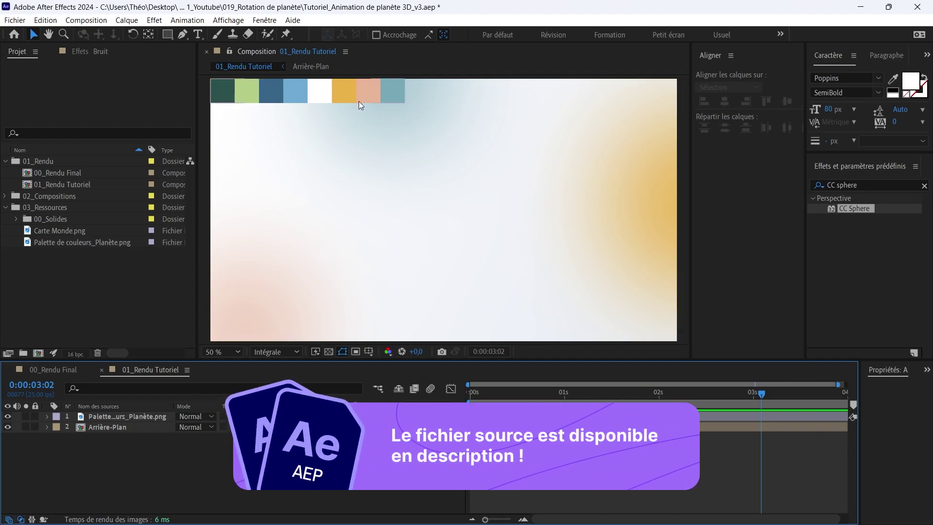
left_click(130, 292)
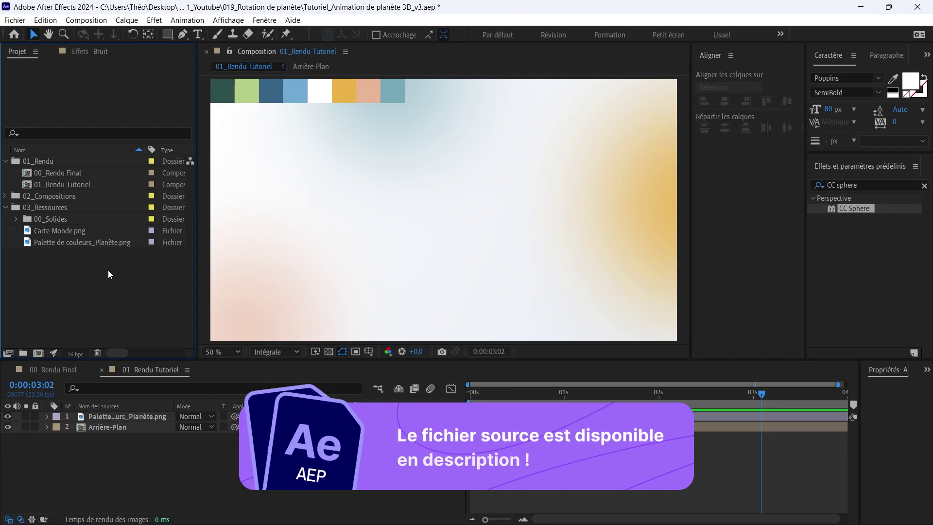
left_click(51, 231)
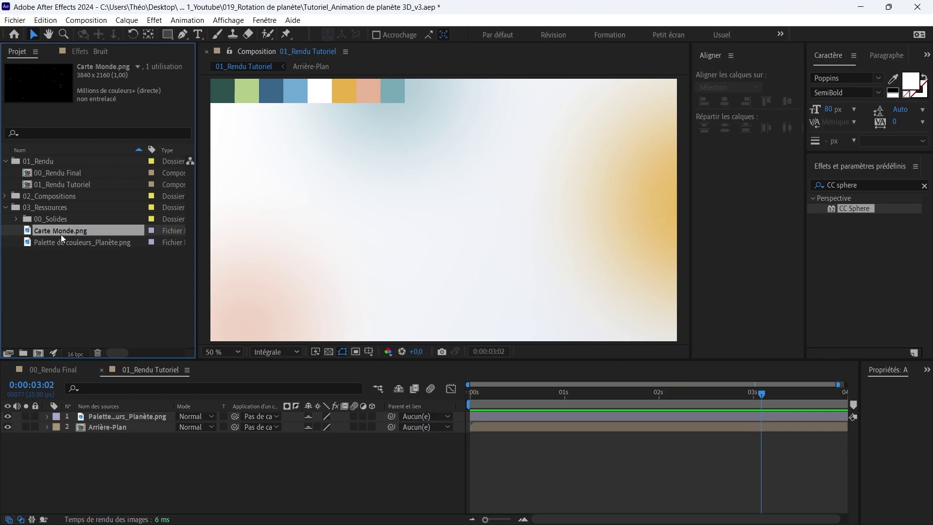
left_click_drag(46, 231, 118, 416)
scroll(437, 223, "down", 4)
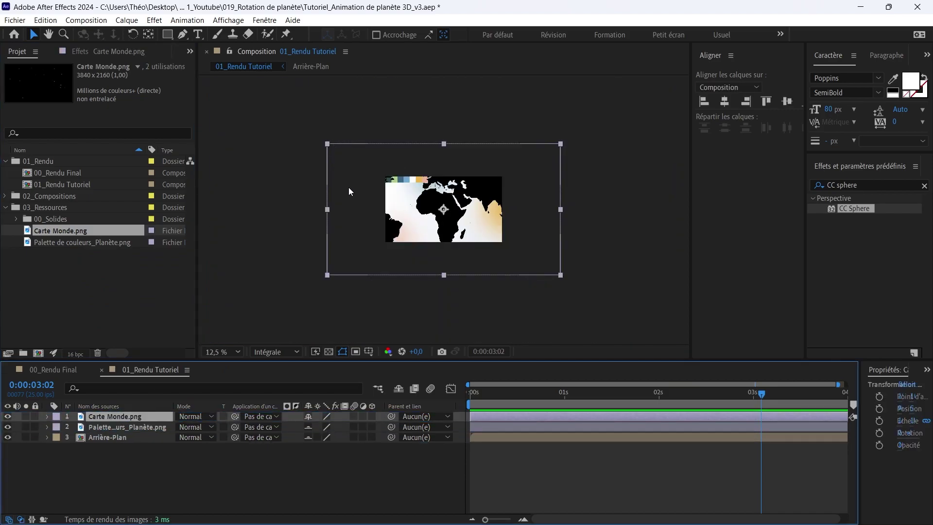
key("period")
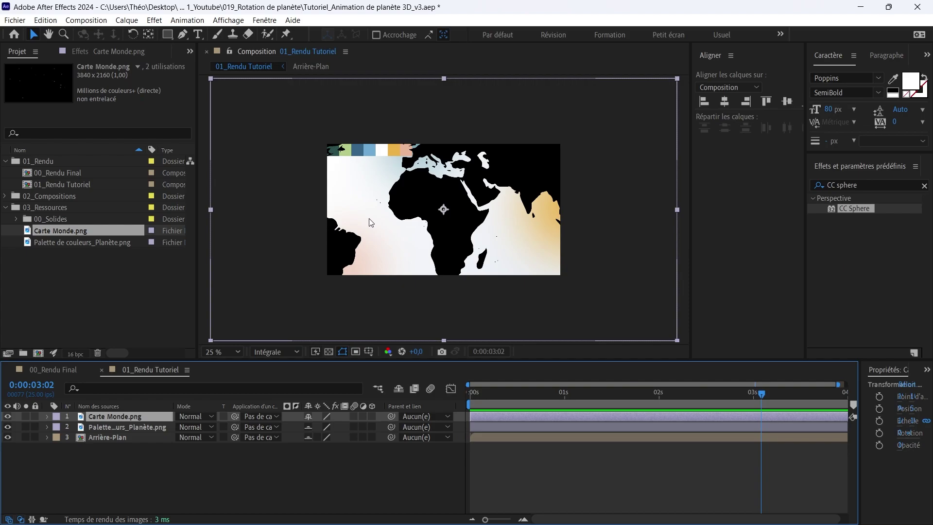
- Precompose the Carte Monde.png layer into a new composition named Carte Monde
right_click(119, 418)
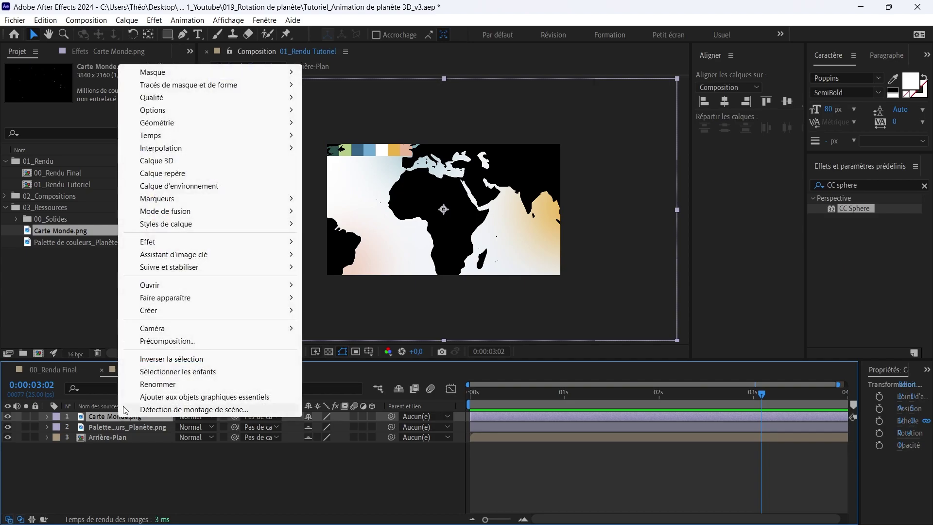
left_click(166, 344)
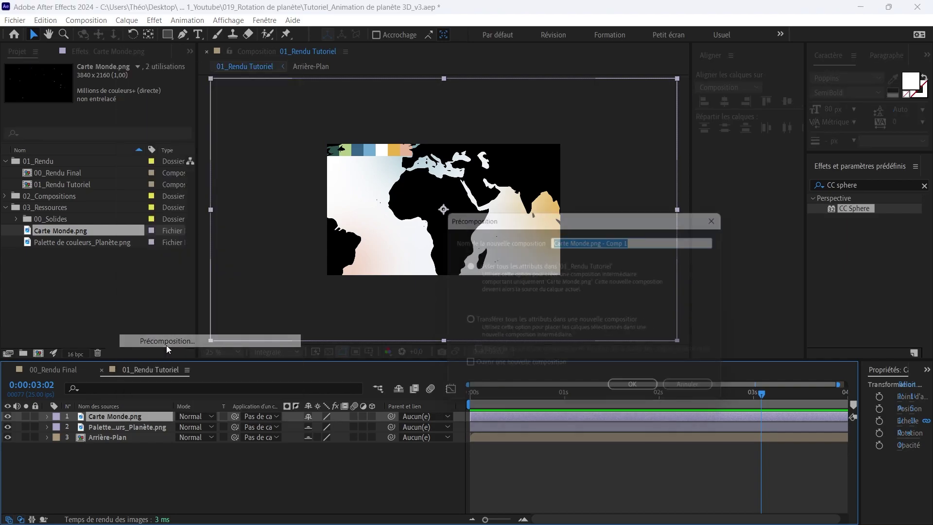
type("Carte ")
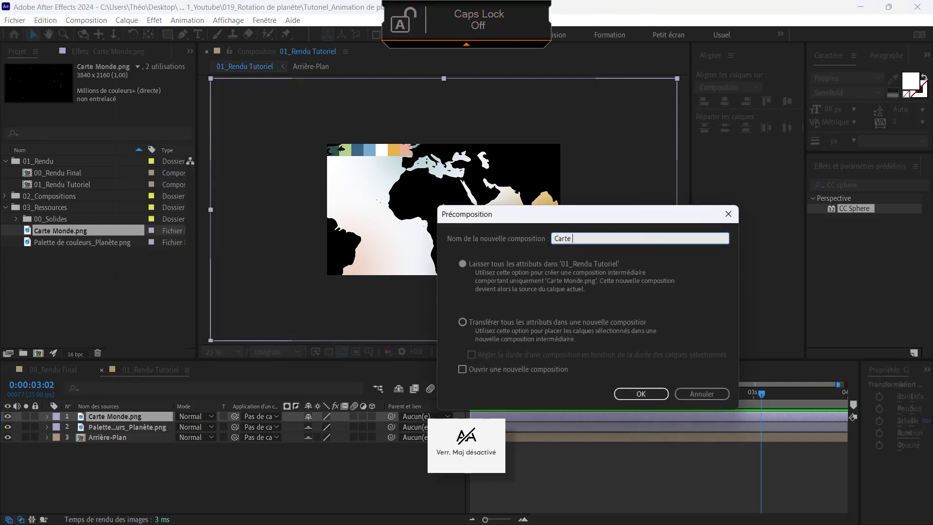
type("Monde")
key("Return")
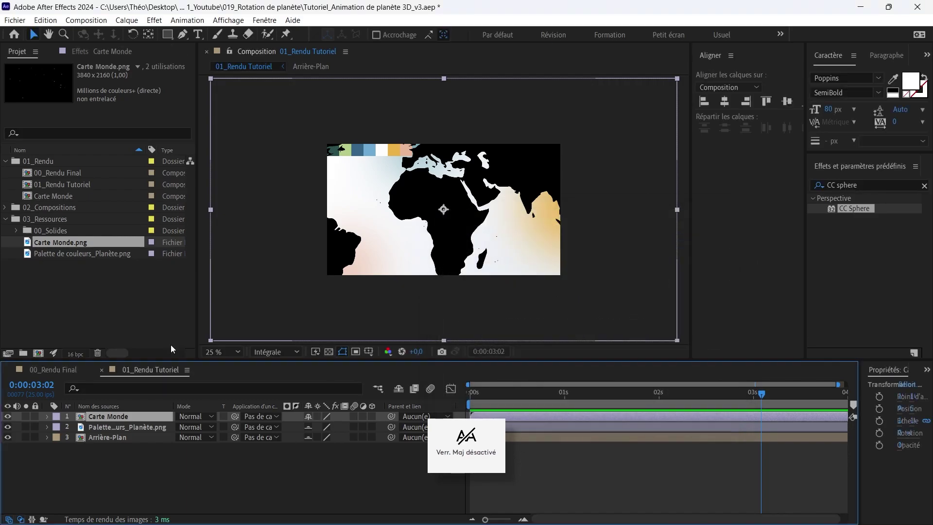
- In the Carte Monde composition, show the transparency grid and apply the Remplir effect to the Carte Monde.png layer
double_click(136, 416)
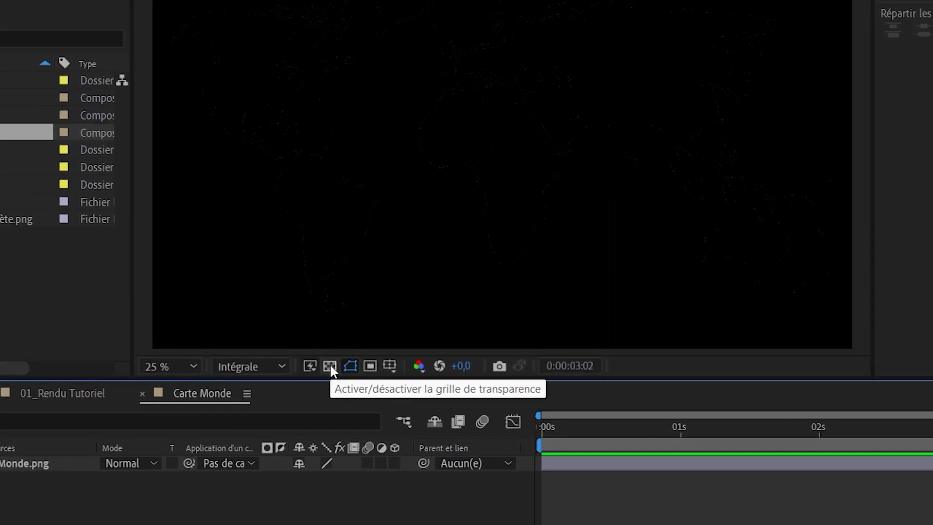
left_click(330, 364)
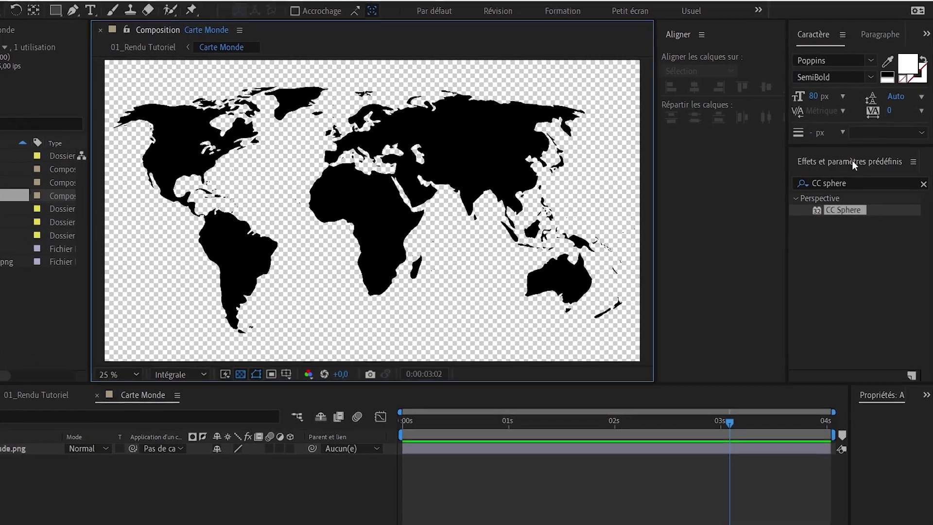
left_click_drag(863, 184, 806, 179)
type("rempli")
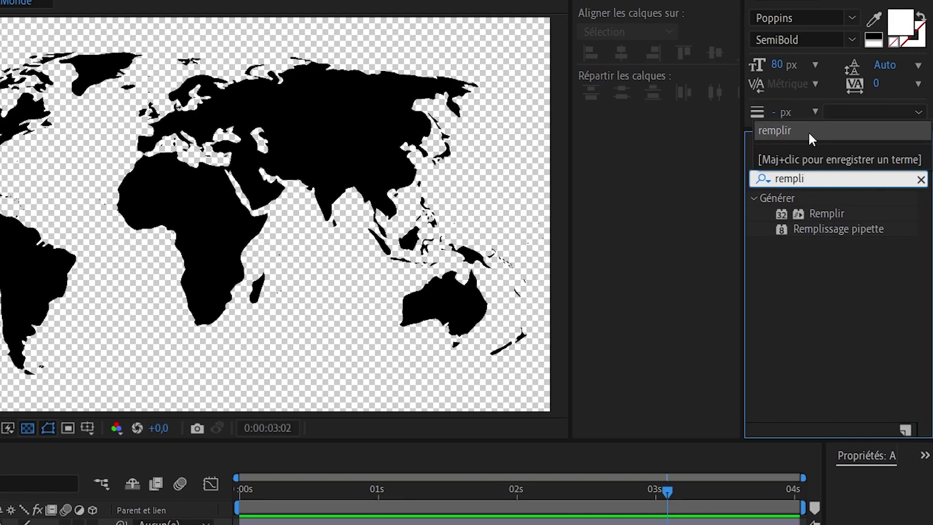
left_click_drag(836, 214, 115, 467)
left_click_drag(360, 377, 134, 418)
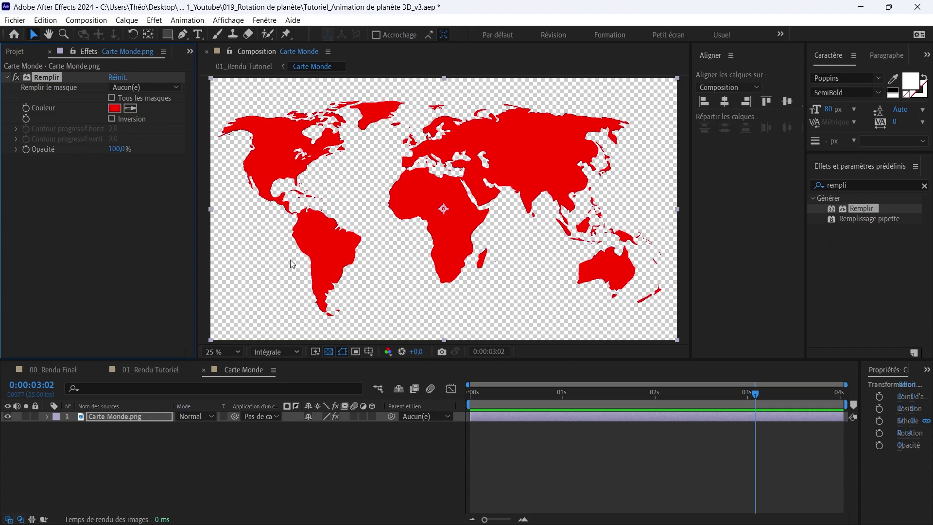
left_click(229, 459)
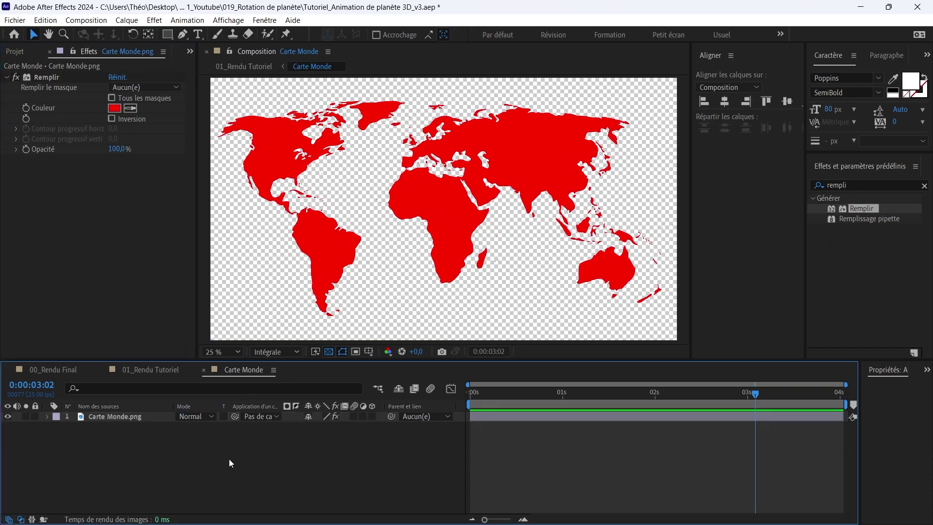
- Add Palette de couleurs_Planète.png to the Carte Monde composition above the map layer
left_click(15, 50)
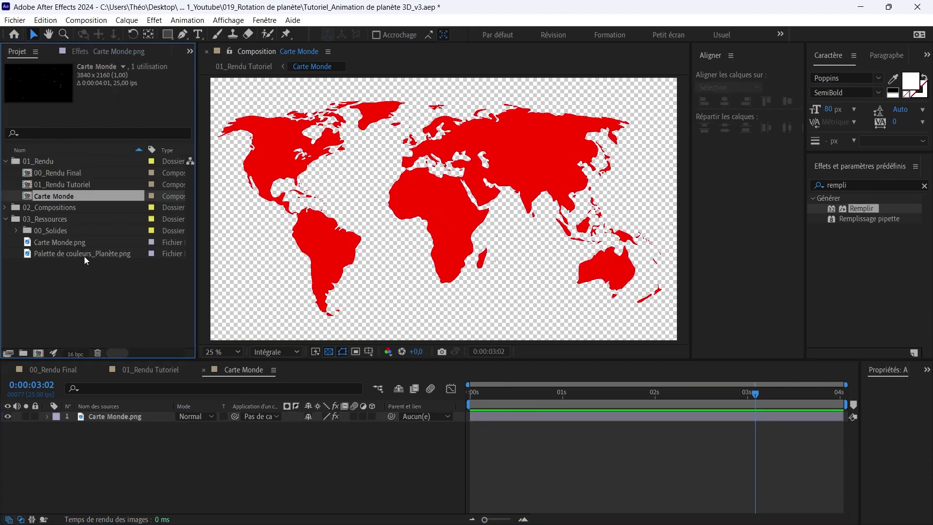
left_click_drag(80, 255, 116, 416)
left_click(137, 449)
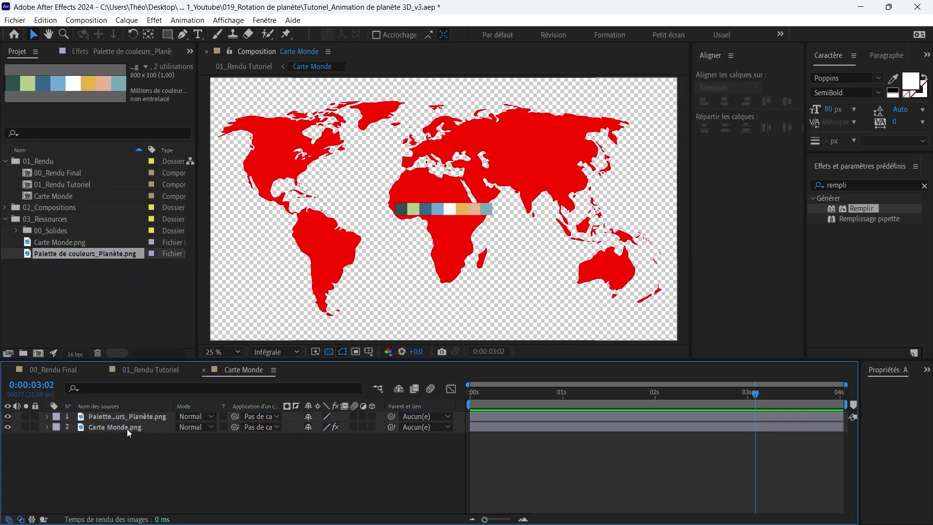
- Set the map's Remplir colour to the dark green sampled from the palette image and hide the palette layer
left_click(126, 428)
left_click(100, 51)
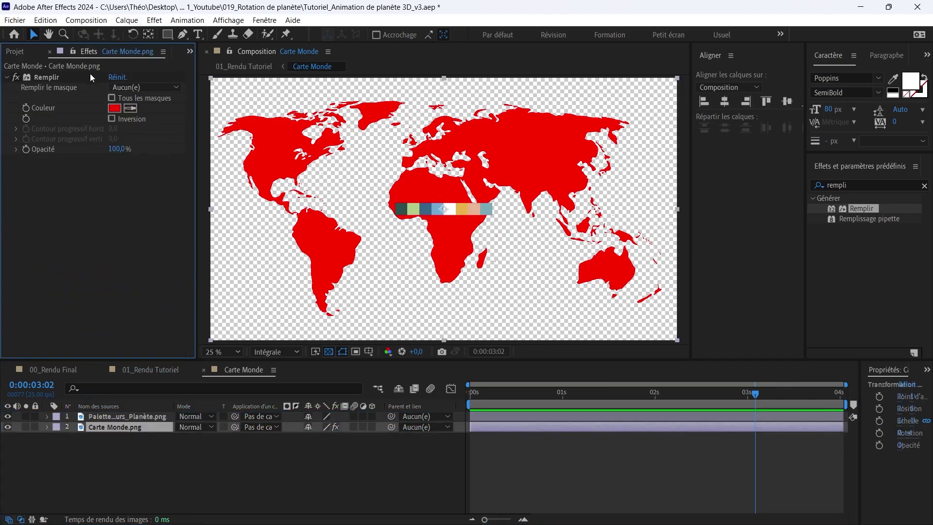
left_click(130, 108)
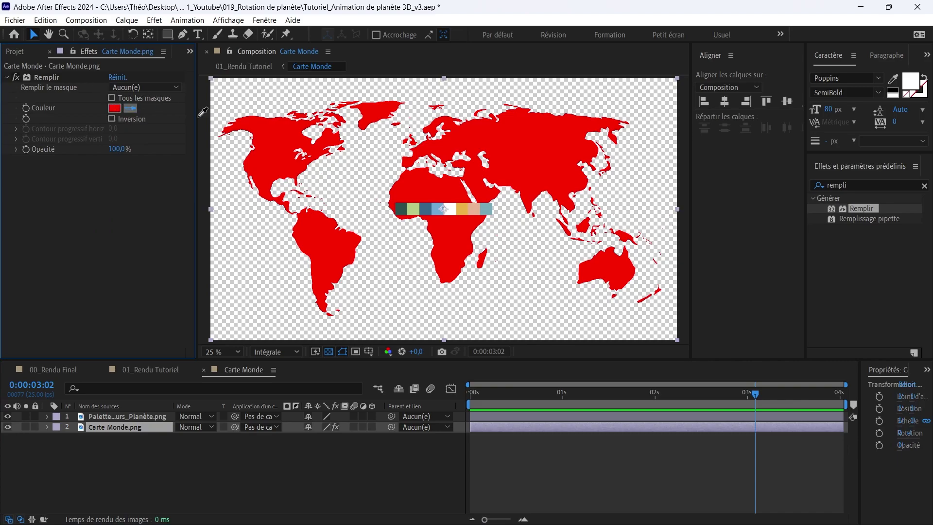
left_click(400, 212)
left_click(63, 472)
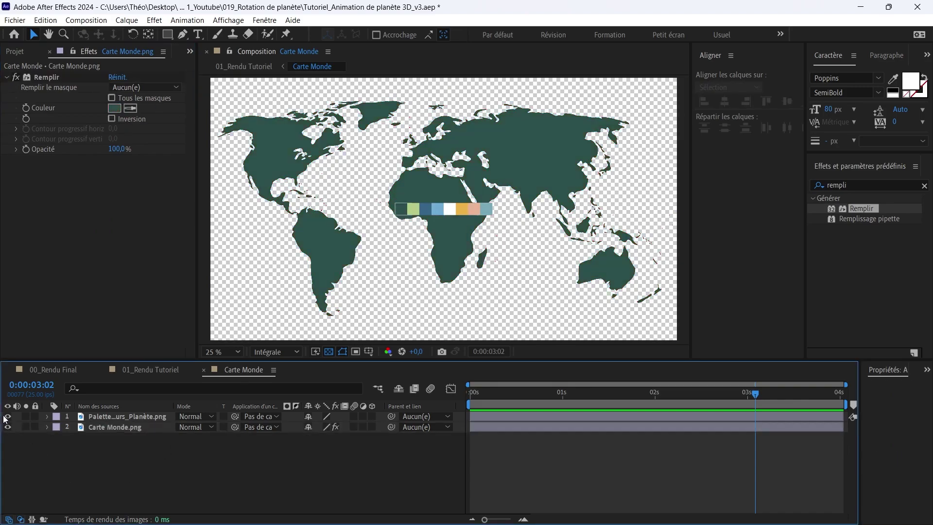
left_click(7, 417)
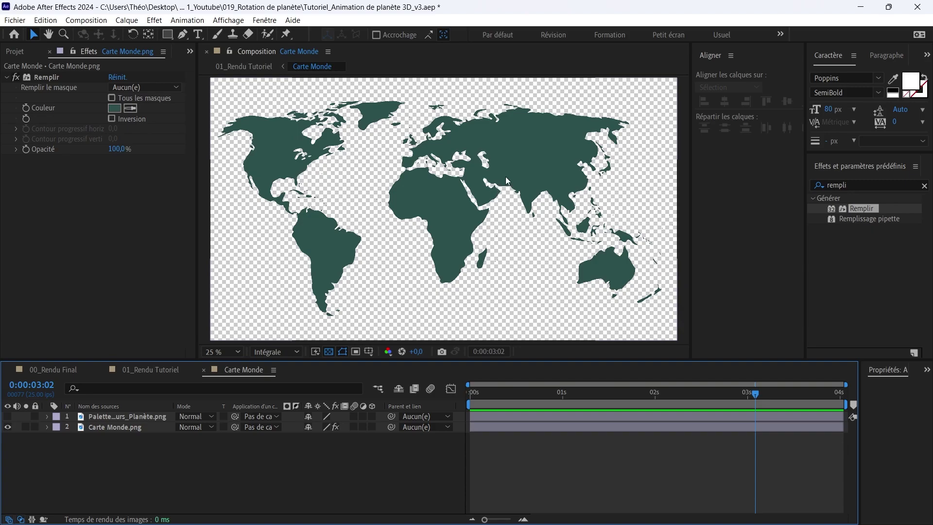
- Create a rectangle shape layer filling the whole Carte Monde composition and place it beneath the map layer
left_click(169, 36)
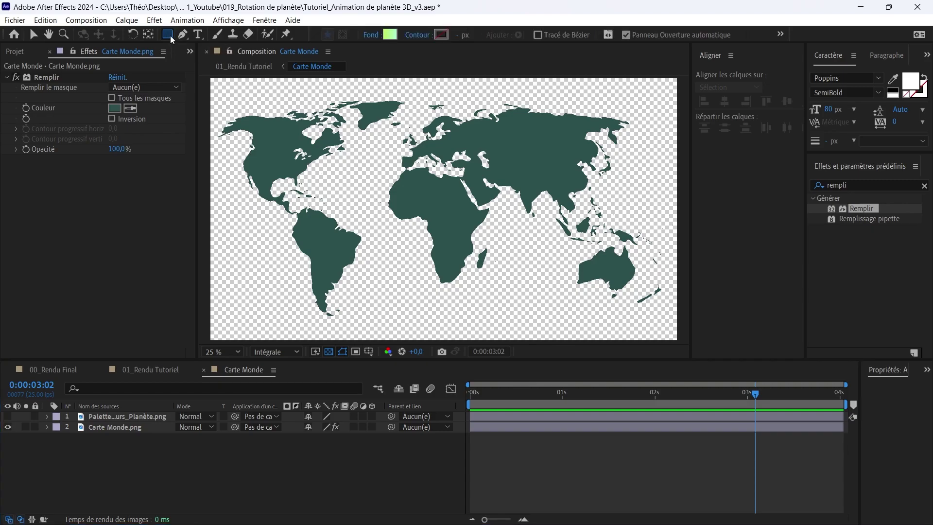
double_click(168, 34)
left_click(32, 33)
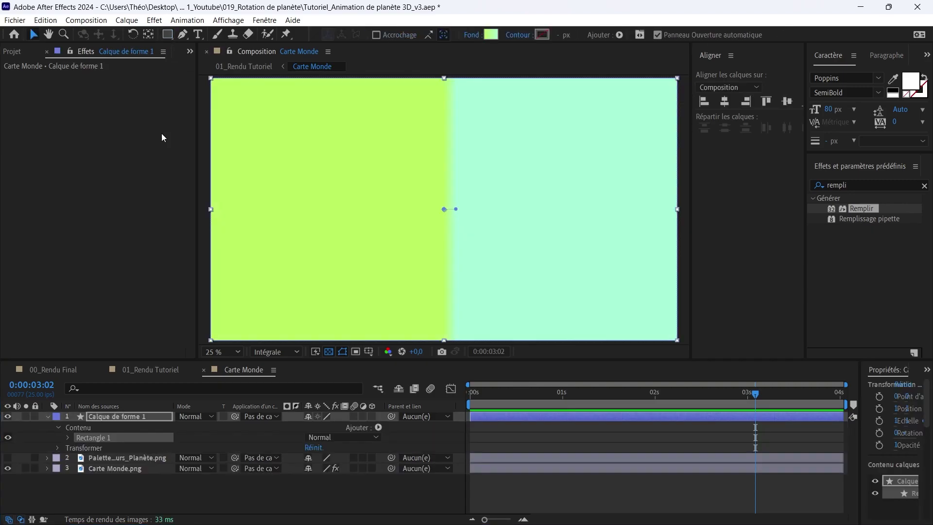
left_click(47, 417)
left_click_drag(114, 418, 120, 453)
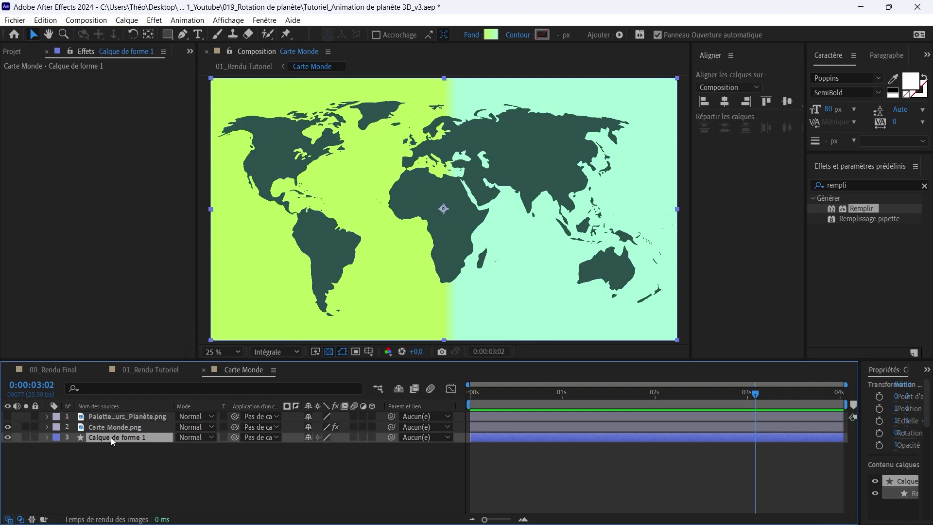
- Rename the rectangle shape layer as Arrière-Plan
key("Return")
key("Caps_Lock")
type("Arrière")
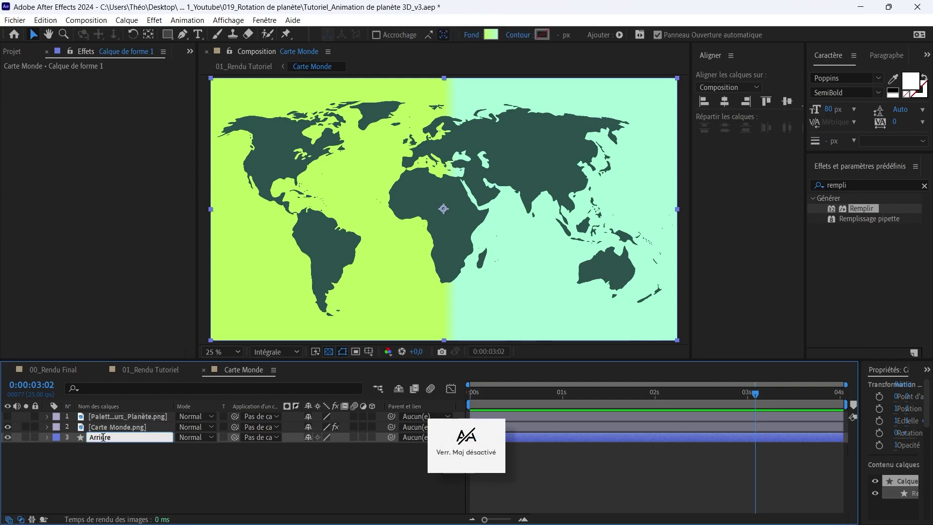
key("Caps_Lock")
type("-P")
key("Caps_Lock")
type("lan")
key("Return")
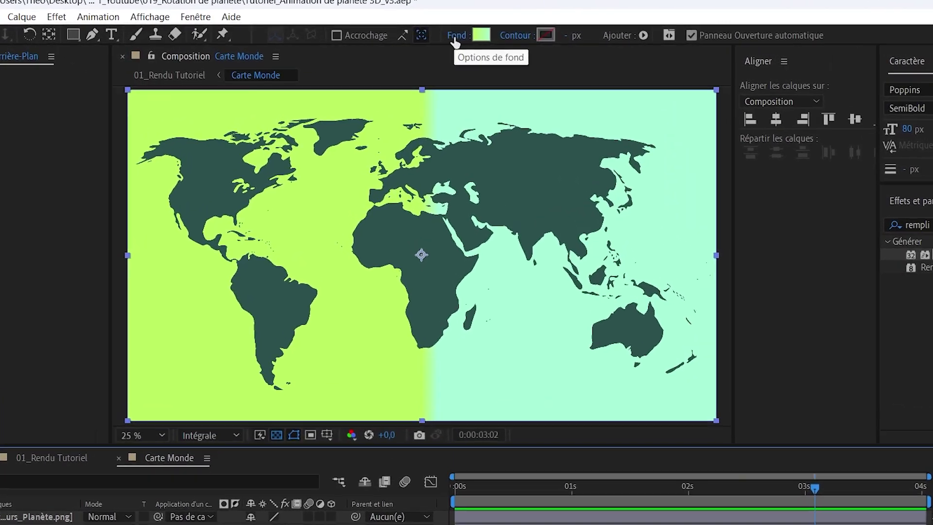
- Stretch the Arrière-Plan fill gradient diagonally, from near the rectangle's upper-left corner to near its lower-right corner
left_click(481, 35)
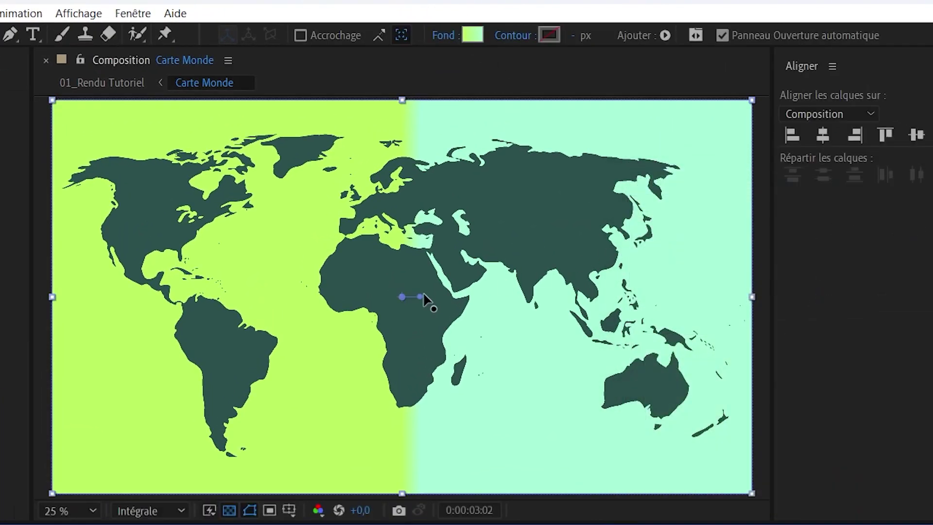
left_click_drag(419, 298, 719, 475)
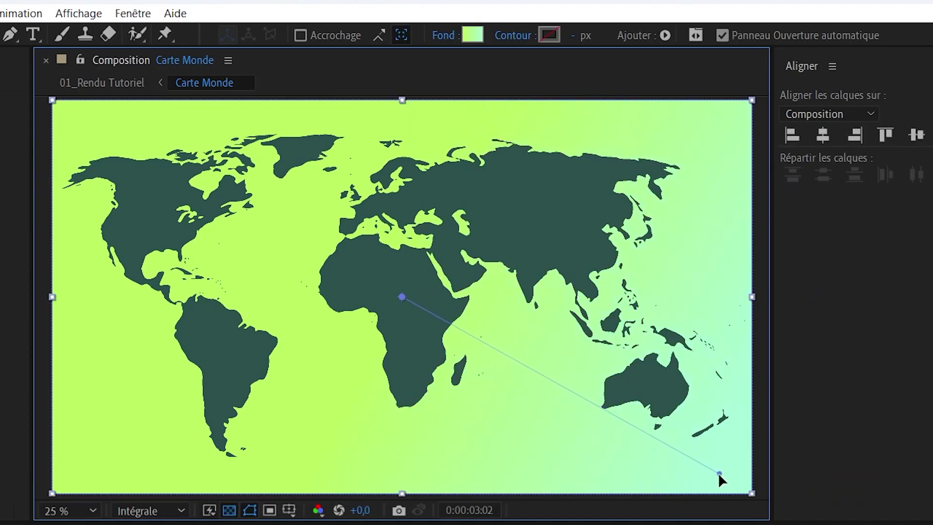
left_click_drag(402, 298, 71, 119)
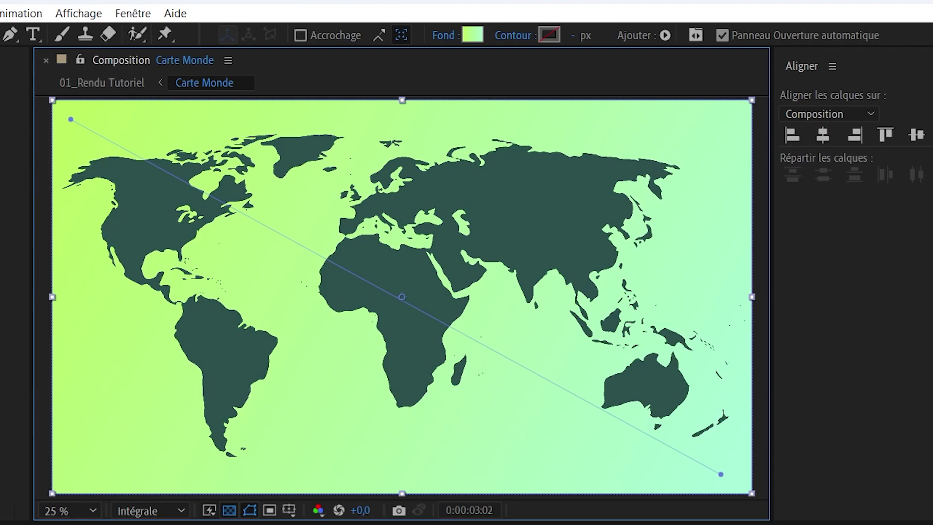
left_click(312, 470)
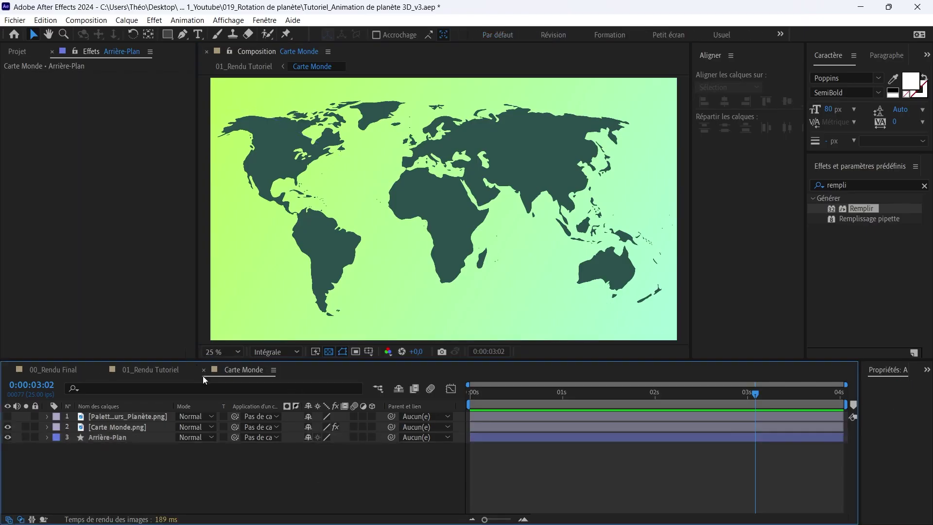
- Apply the CC Sphere effect to the Carte Monde layer in the 01_Rendu Tutoriel composition
left_click(157, 368)
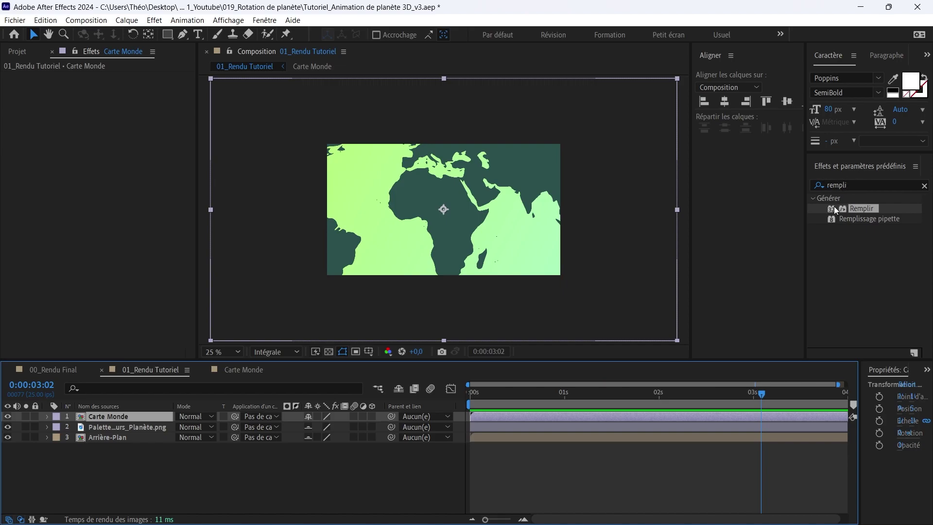
left_click(820, 183)
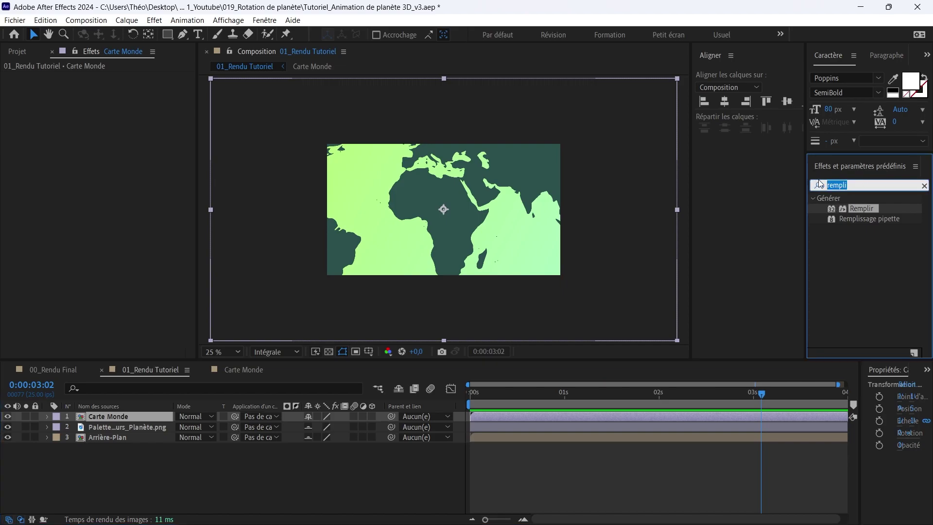
type("CC")
left_click(817, 185)
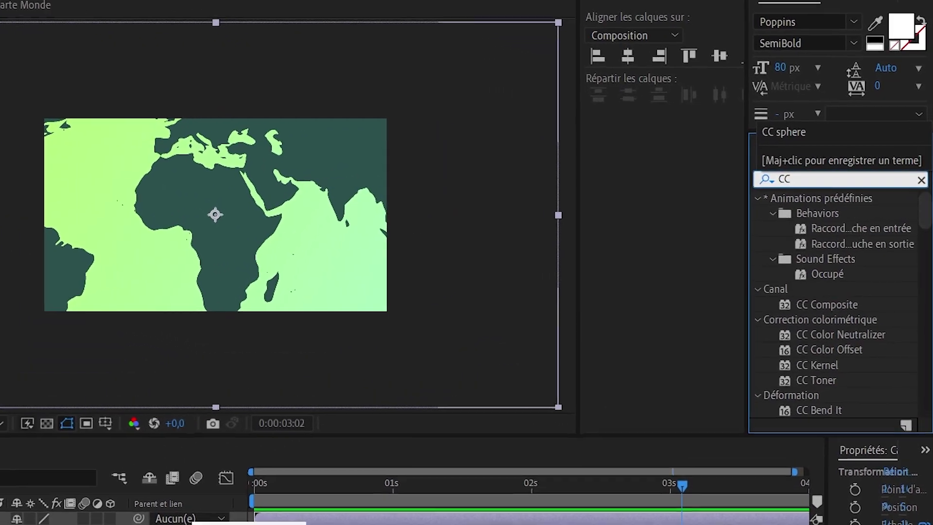
type("sphere")
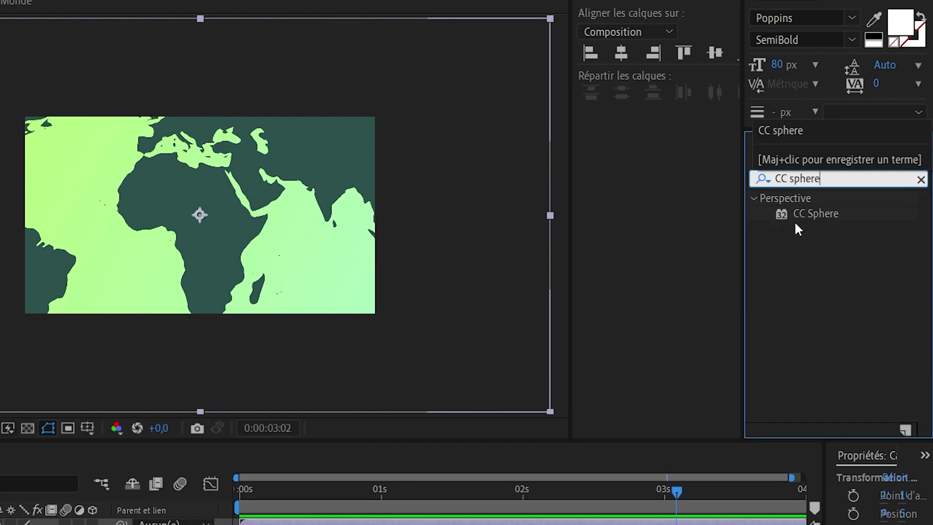
left_click_drag(809, 211, 138, 416)
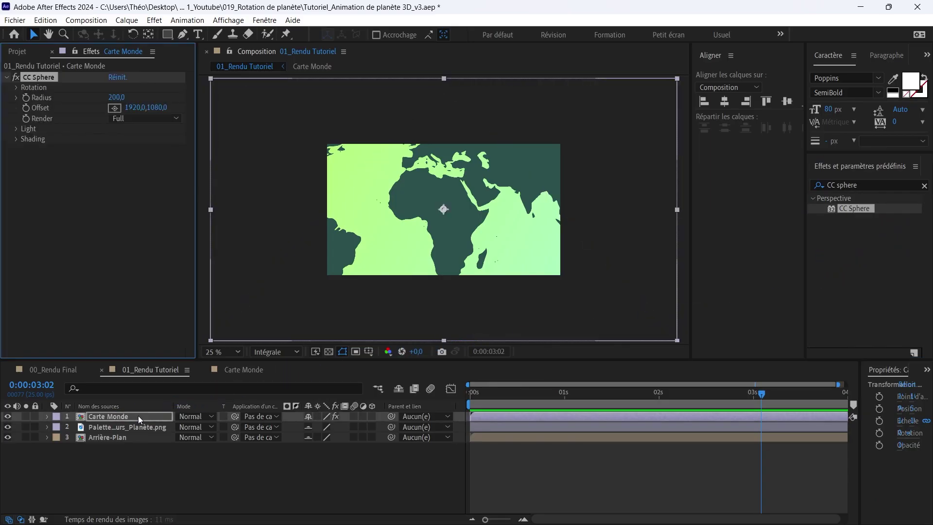
key("period")
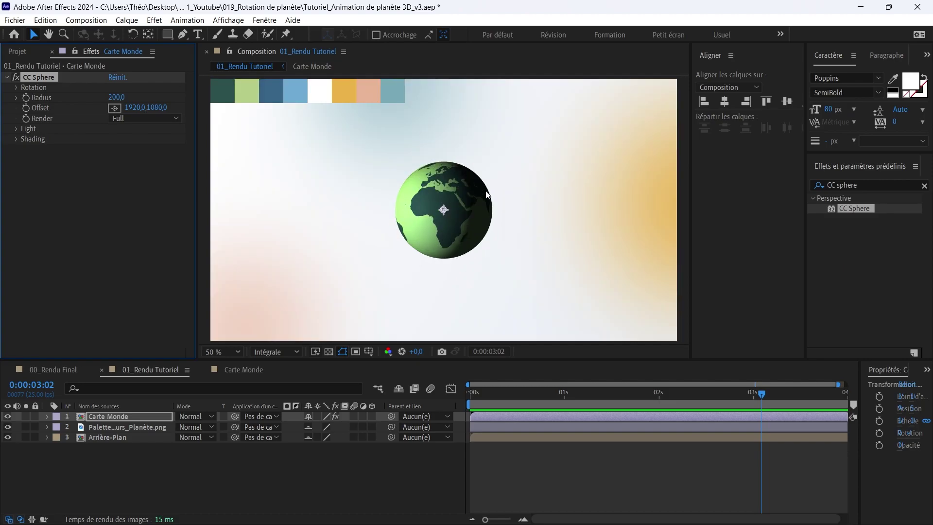
- Set the CC Sphere radius of the Carte Monde layer to 350
key("comma")
key("period")
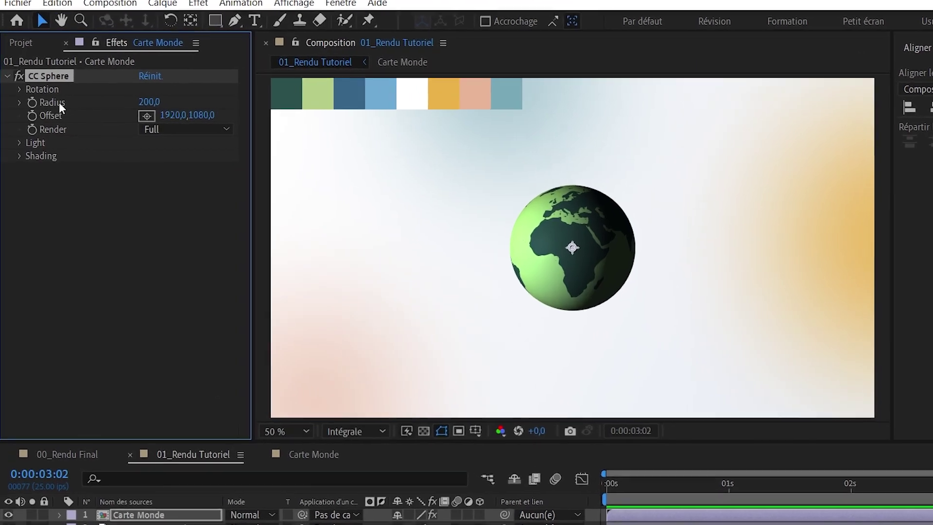
left_click(147, 101)
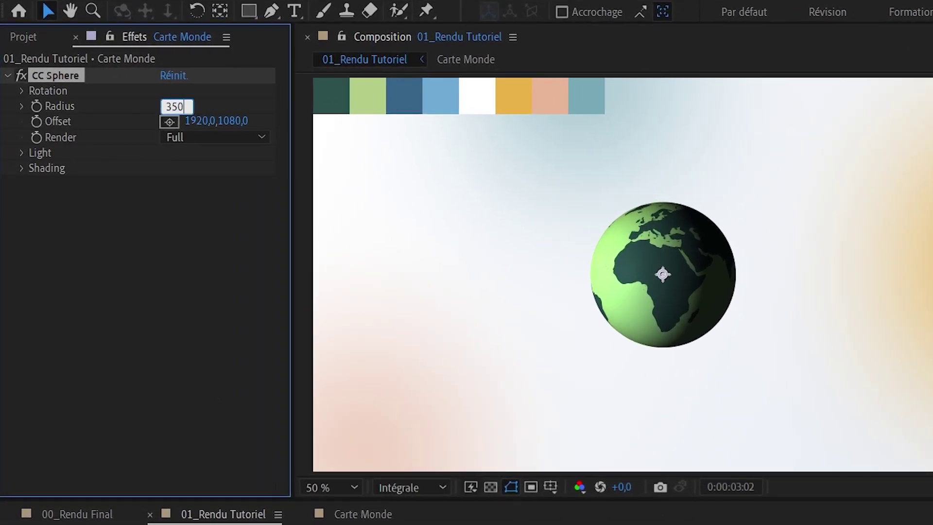
key("Return")
key("comma")
key("period")
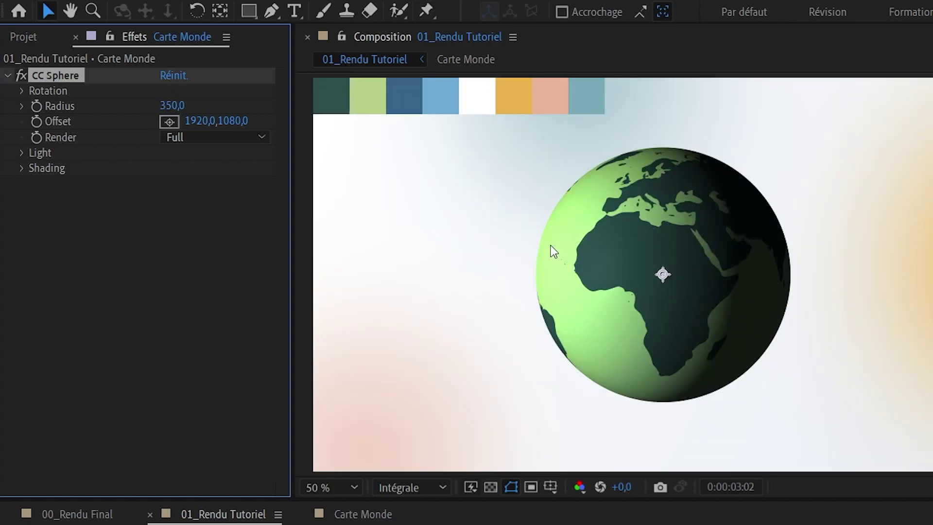
key("comma")
key("period")
left_click(82, 263)
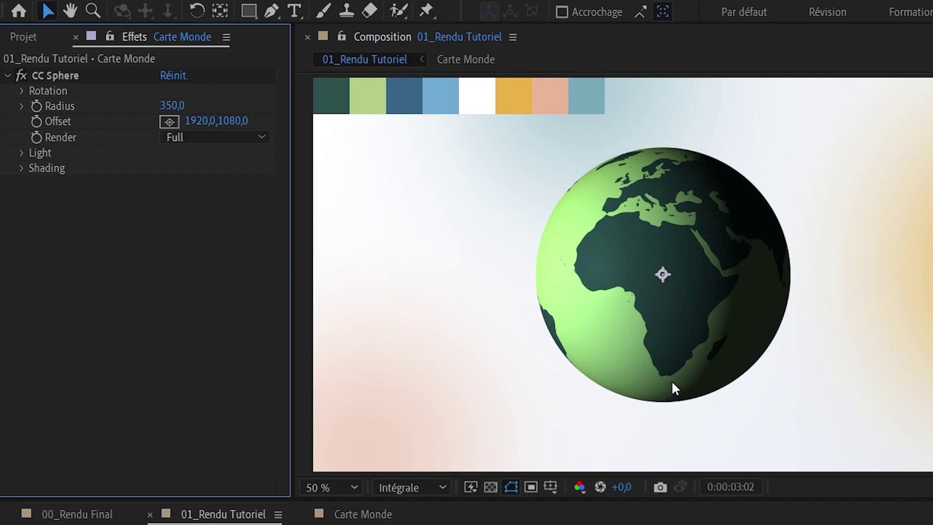
- Set the Specular value in the CC Sphere shading settings to 0
left_click(21, 168)
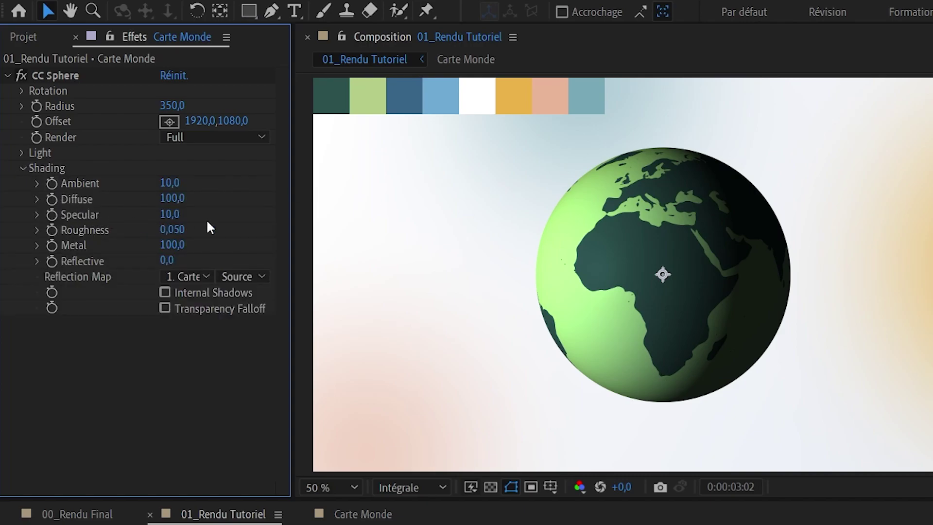
left_click(169, 215)
type("0")
key("Return")
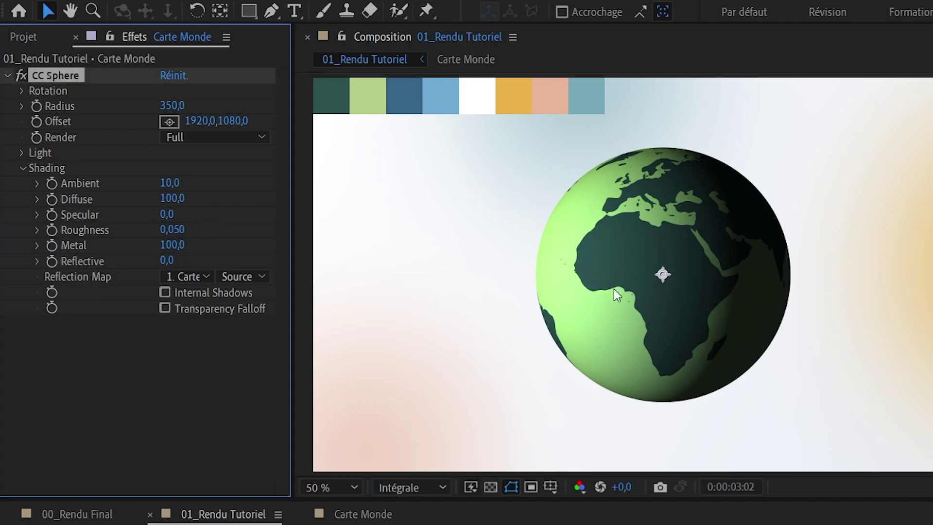
left_click(202, 408)
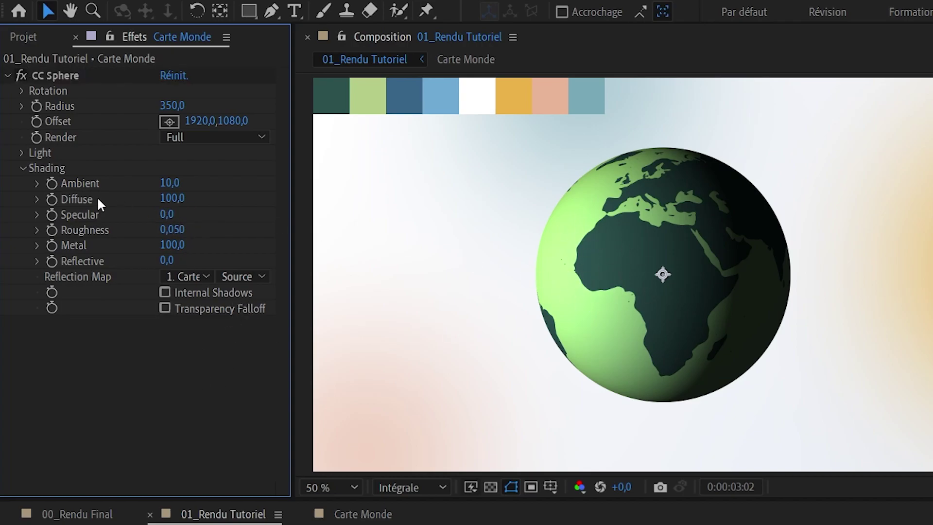
- Flatten the globe's shading by setting Diffuse to 0 and Ambient to 100 in CC Sphere
left_click(173, 199)
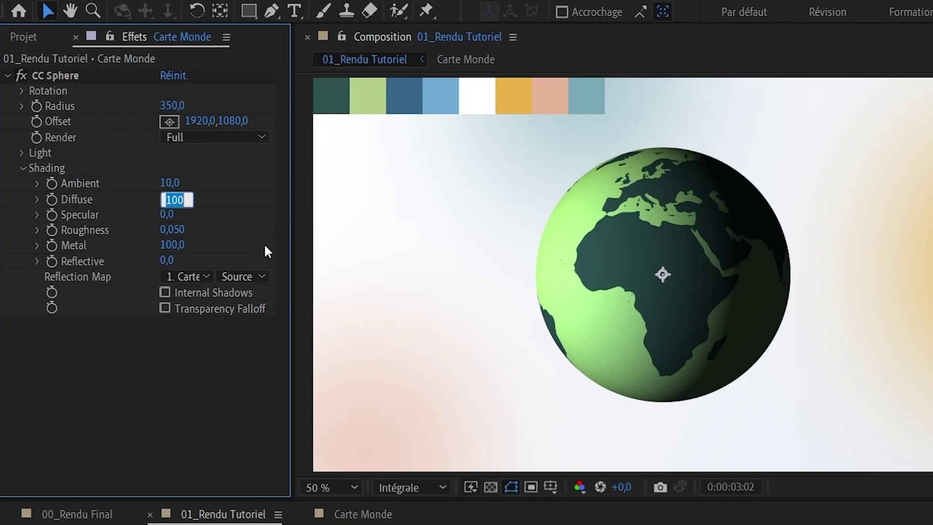
type("0")
key("Return")
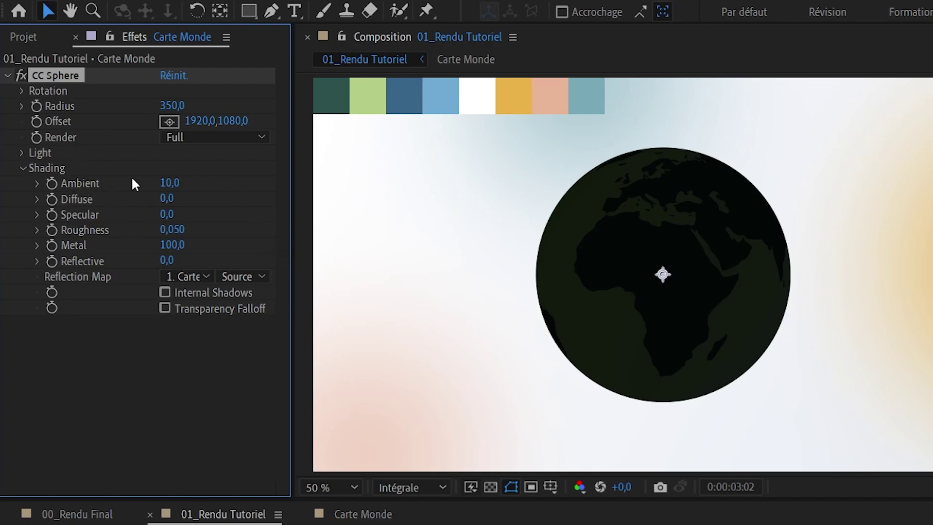
left_click(168, 180)
type("100")
key("Return")
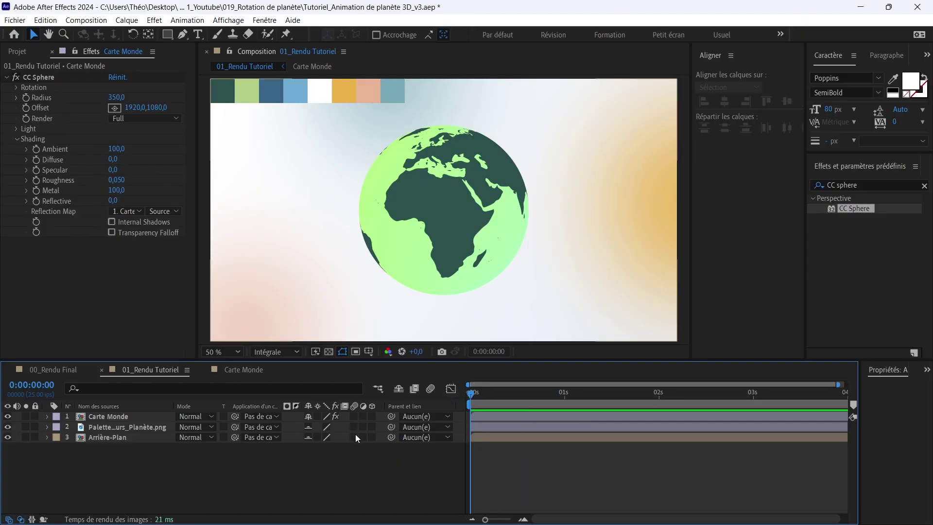
- Open the CC Sphere rotation settings, try a Rotation Y of 87°, and undo it
left_click(16, 138)
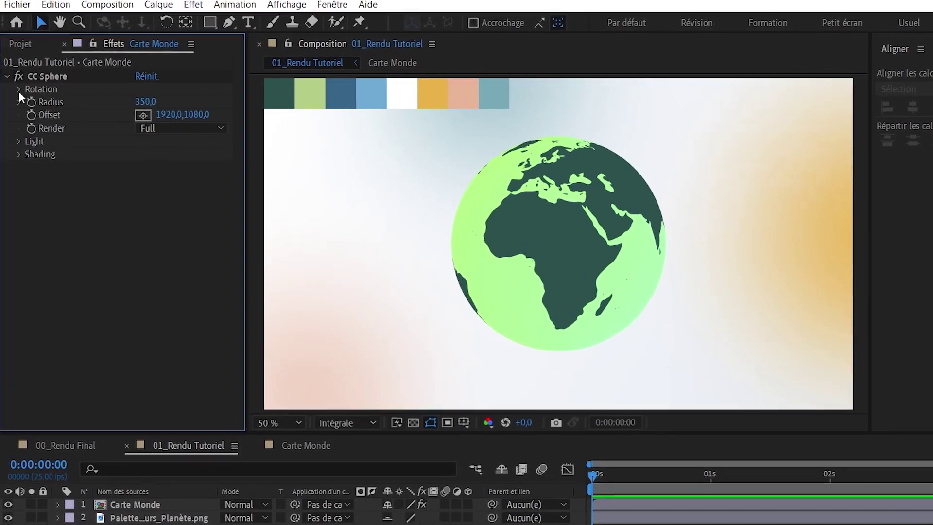
left_click(19, 89)
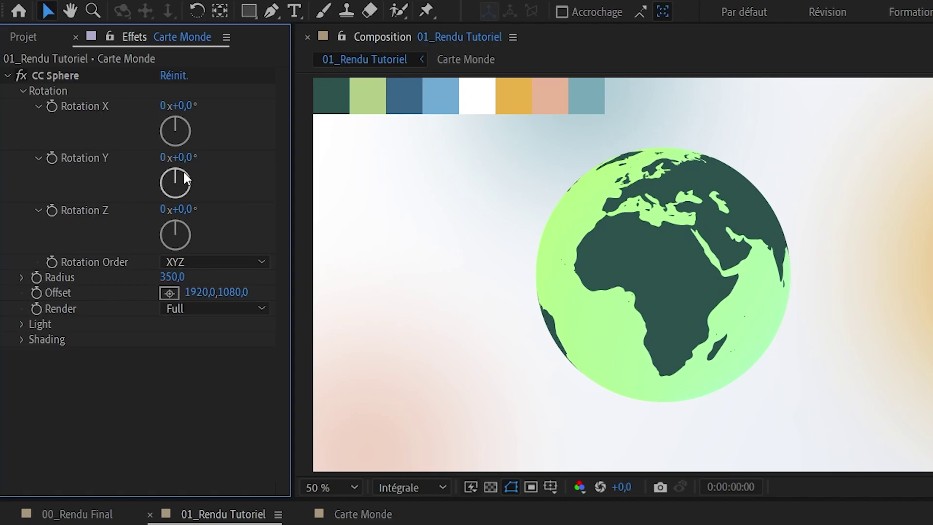
left_click_drag(182, 157, 268, 159)
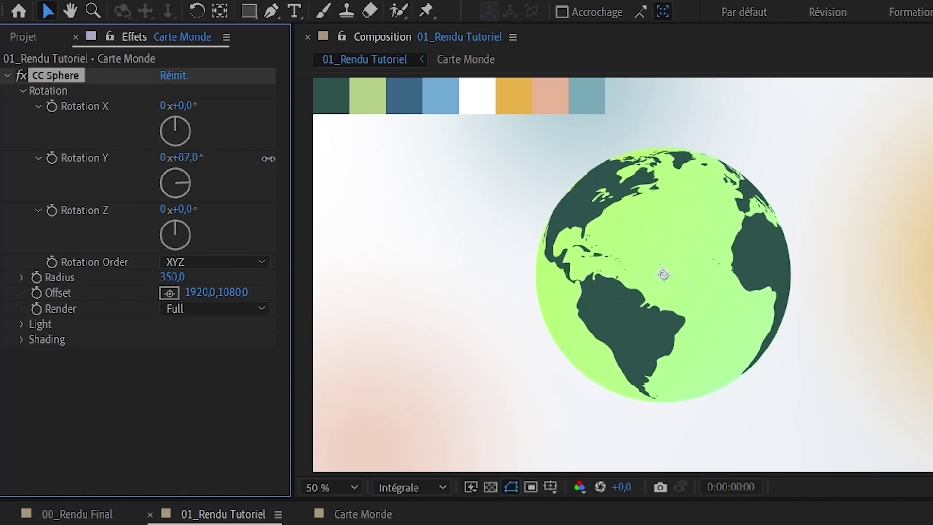
key("ctrl+z")
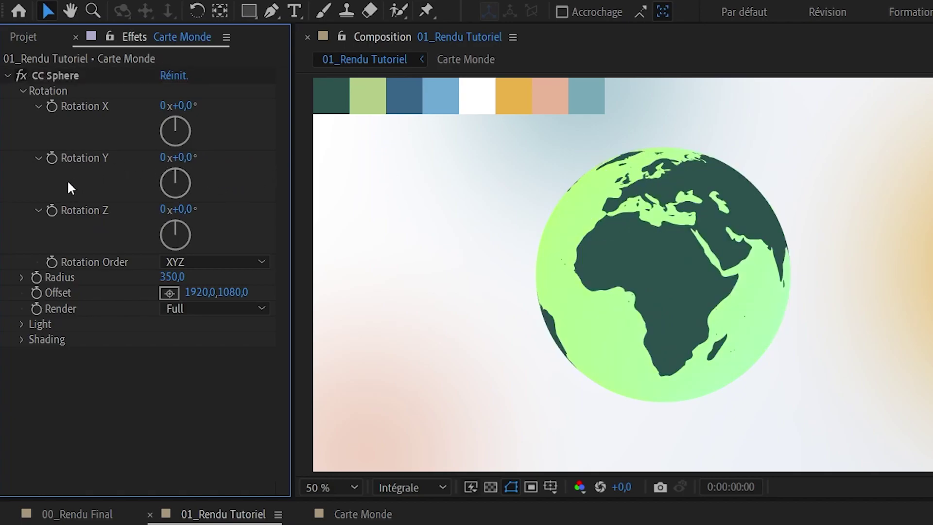
- Keyframe CC Sphere Rotation Y at 0° on the first frame and reveal the keyframed property under the Carte Monde layer
left_click(52, 158)
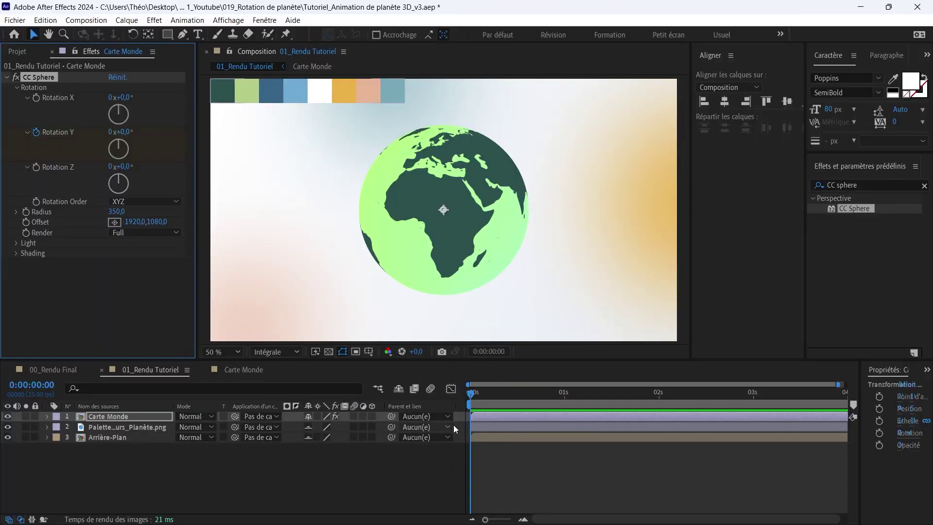
left_click(456, 489)
left_click(119, 416)
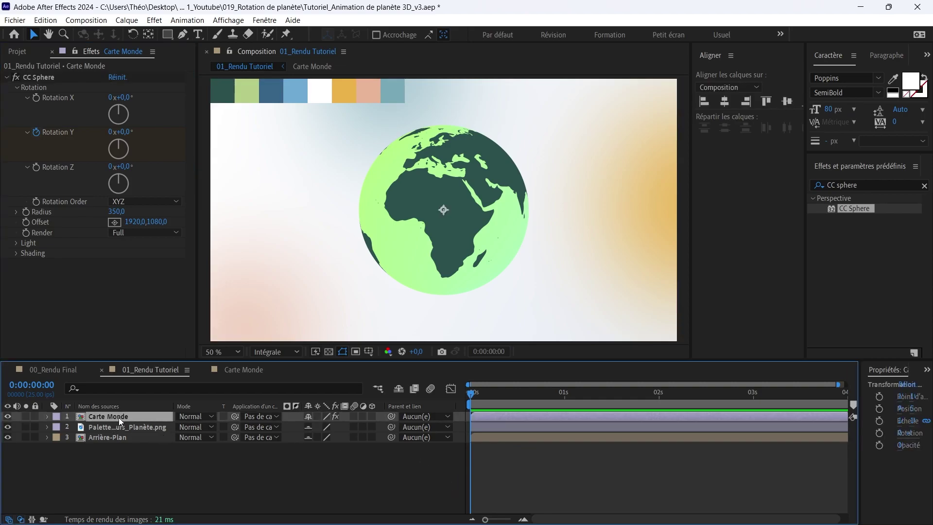
key("u")
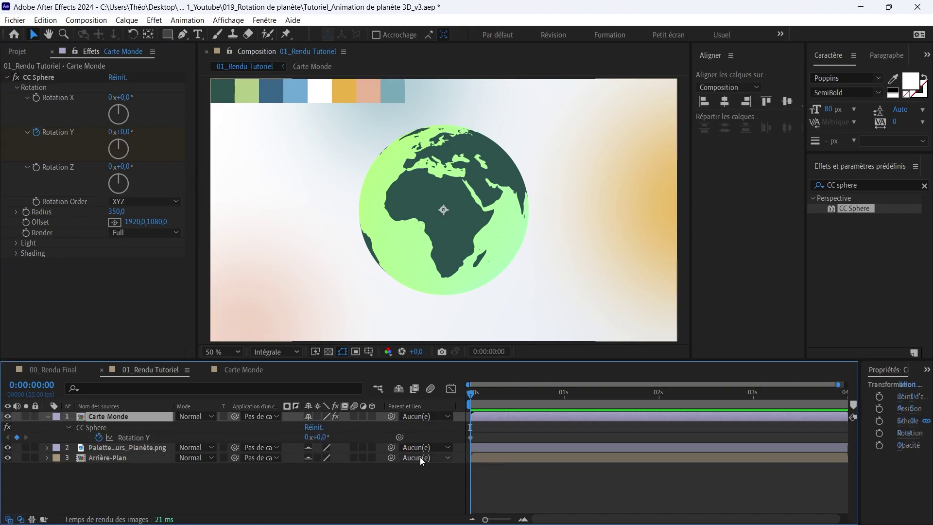
left_click_drag(488, 429, 454, 440)
left_click(504, 400)
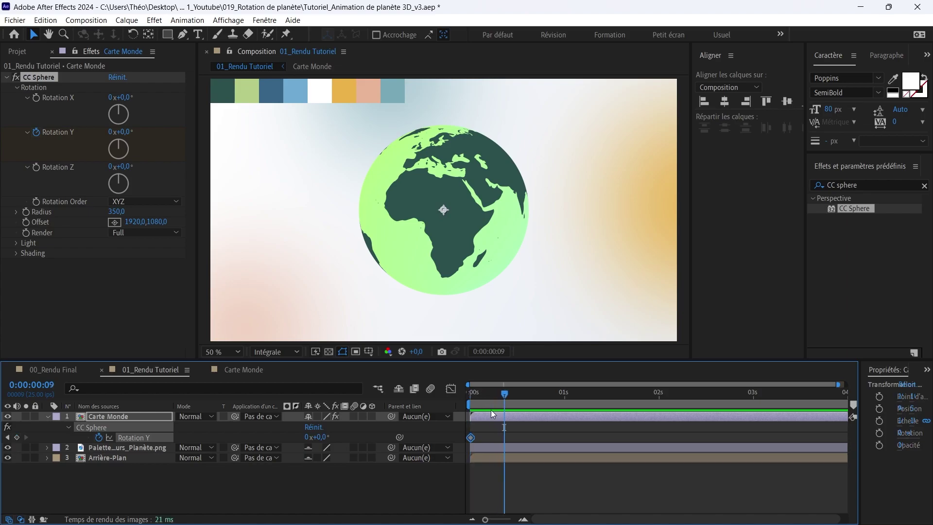
key("Home")
left_click(497, 434)
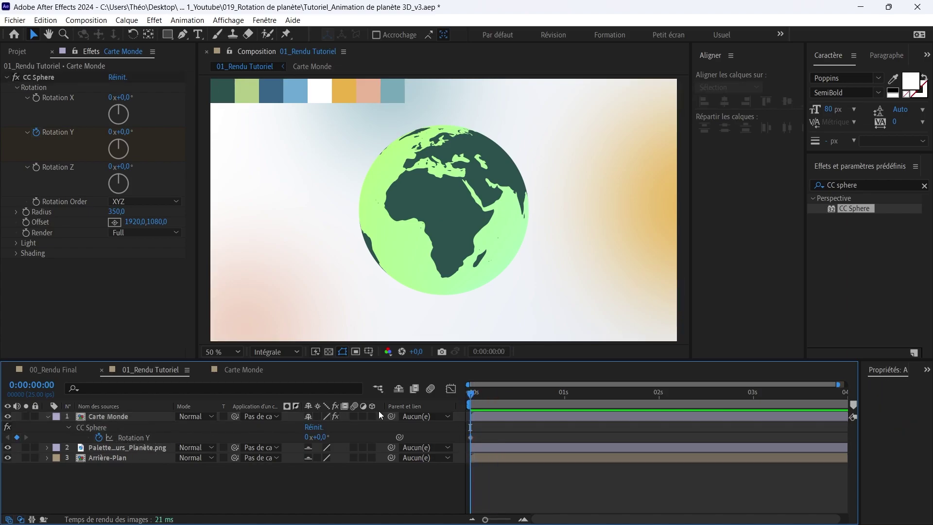
- Keyframe one full revolution of Rotation Y at 0:00:04:00
left_click_drag(507, 397, 845, 399)
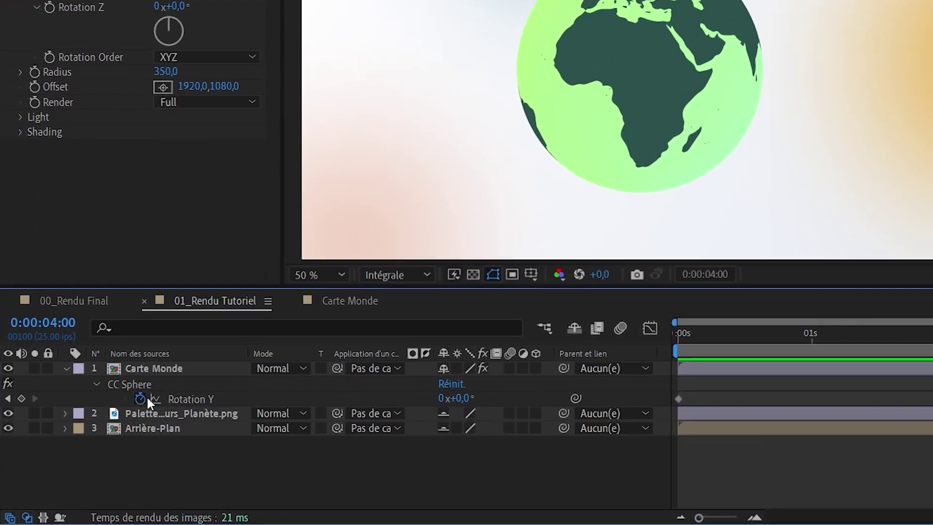
left_click(191, 399)
left_click(456, 394)
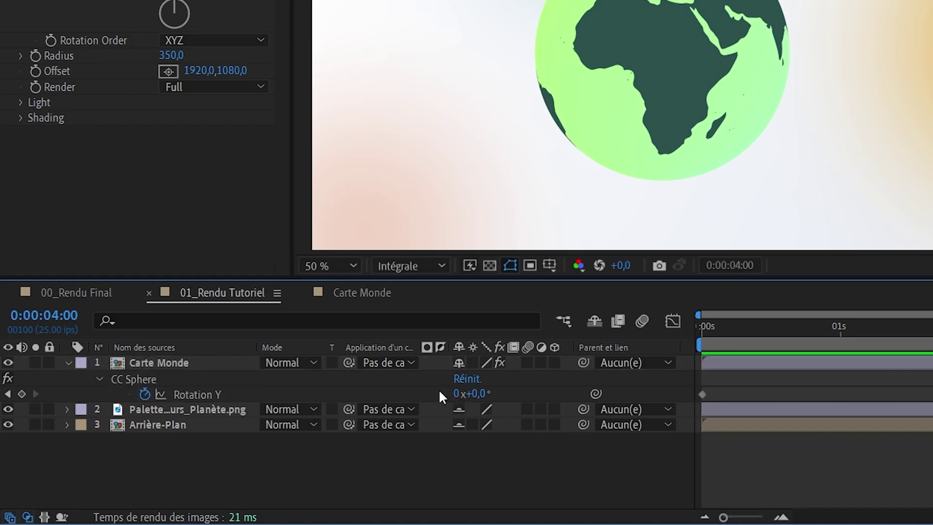
type("1")
key("Return")
left_click(561, 456)
- Preview the rotating globe and examine its background gradient halfway through the turn against the flat Carte Monde composition
left_click_drag(862, 339, 658, 343)
key("space")
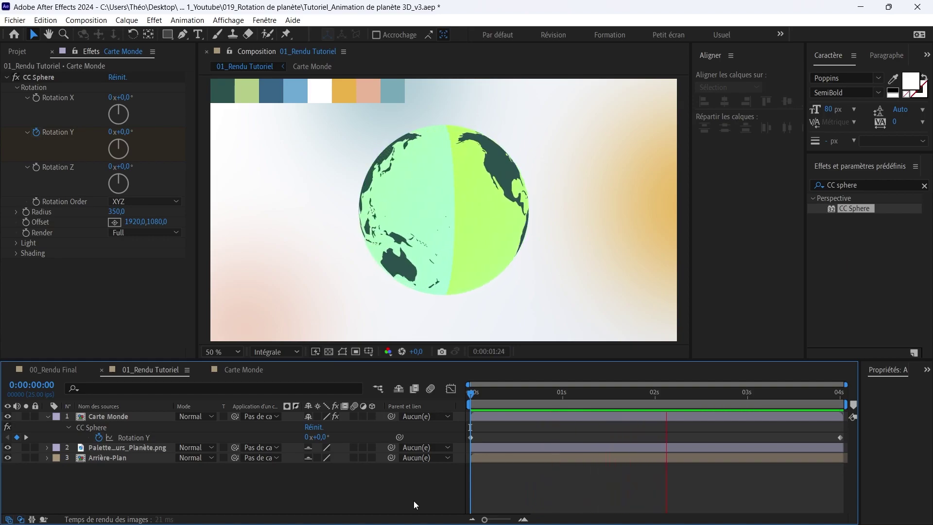
key("space")
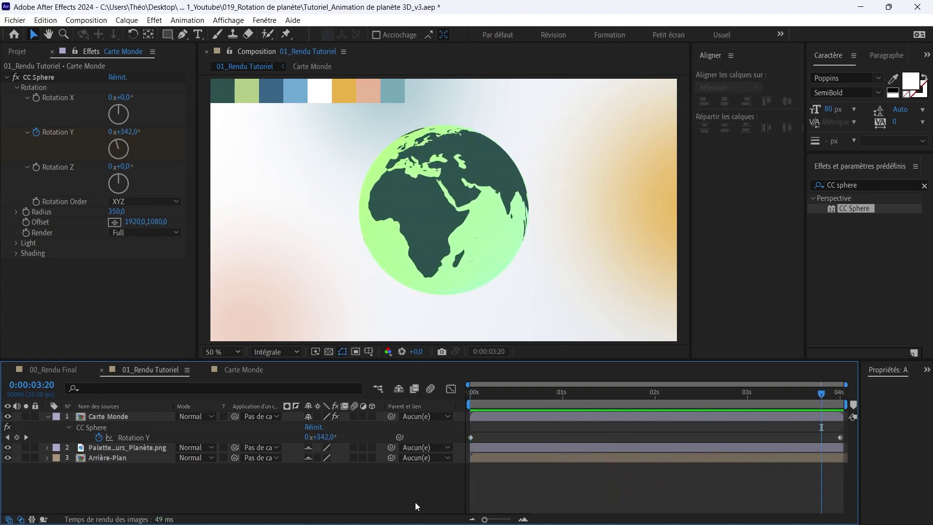
left_click_drag(751, 401, 648, 403)
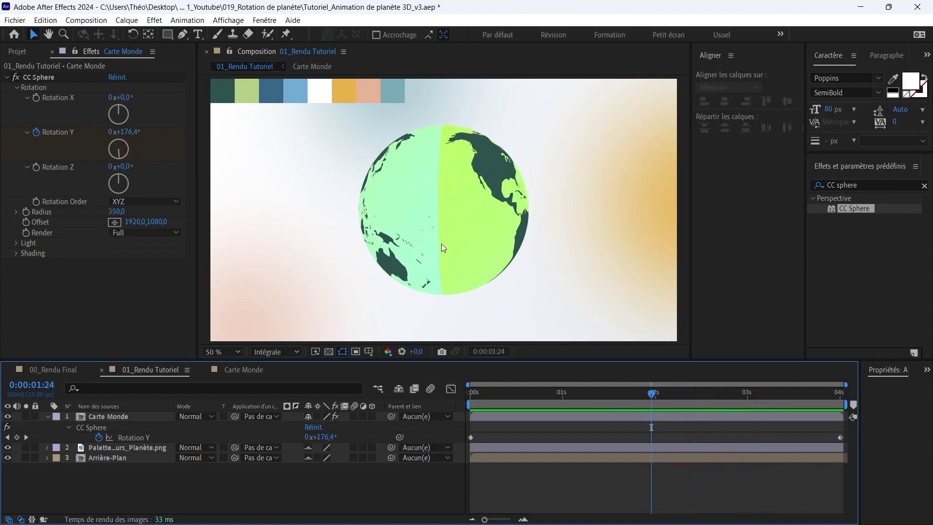
left_click(249, 370)
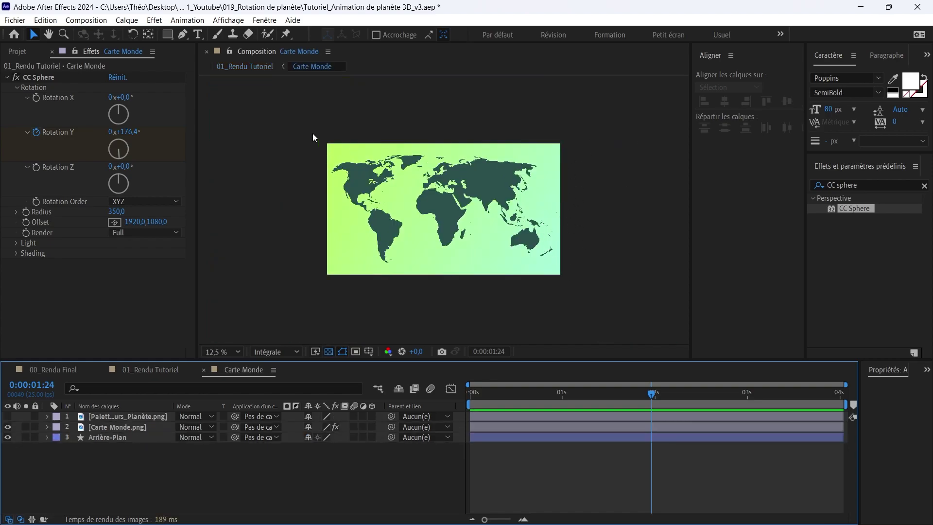
left_click(149, 370)
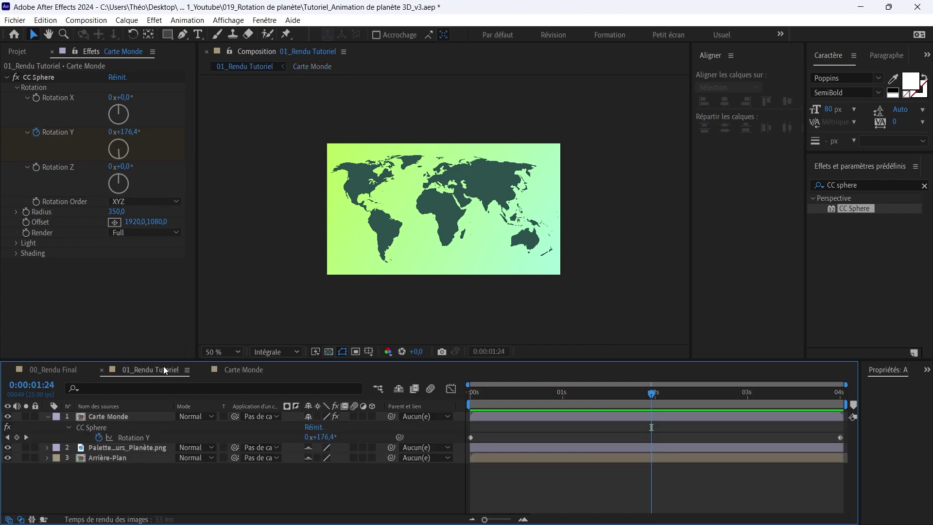
left_click_drag(626, 395, 435, 421)
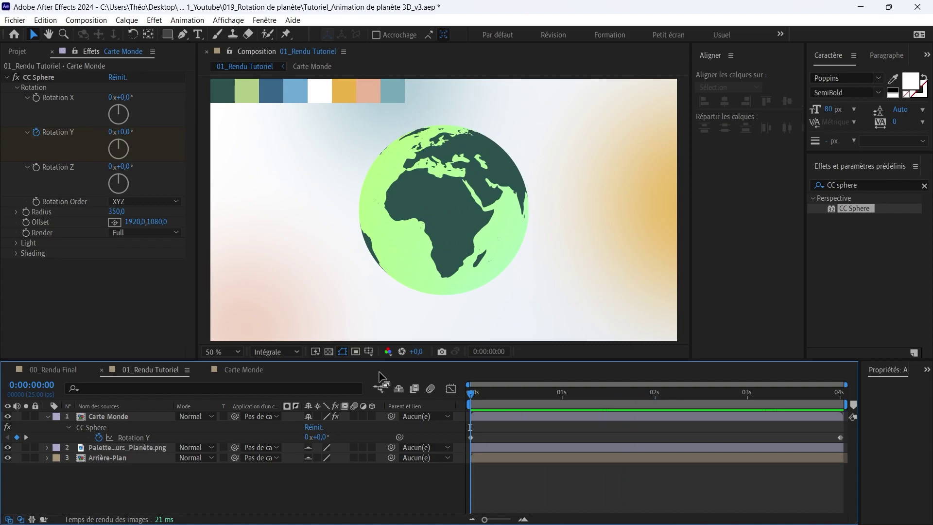
- Delete the Arrière-Plan layer from the Carte Monde composition, and compare the 01_Rendu Tutoriel globe with the 00_Rendu Final one
left_click(256, 370)
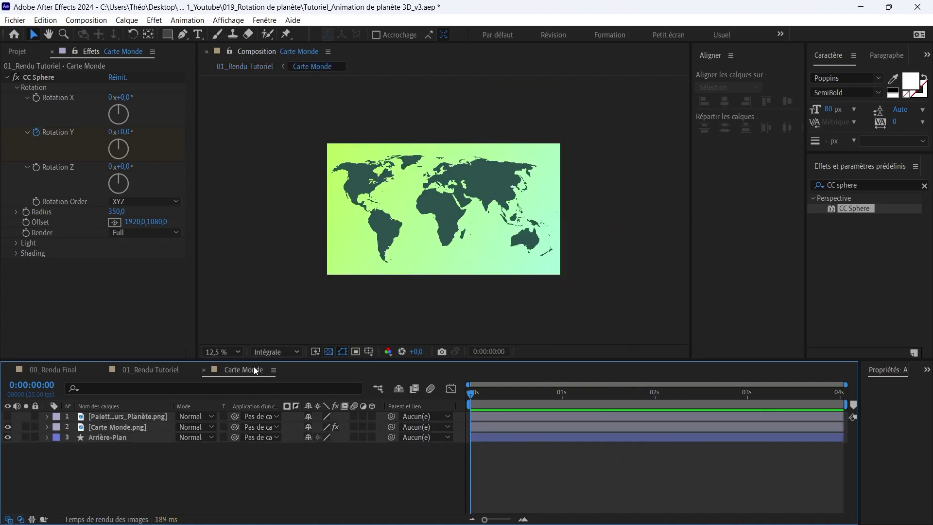
left_click(118, 439)
key("Delete")
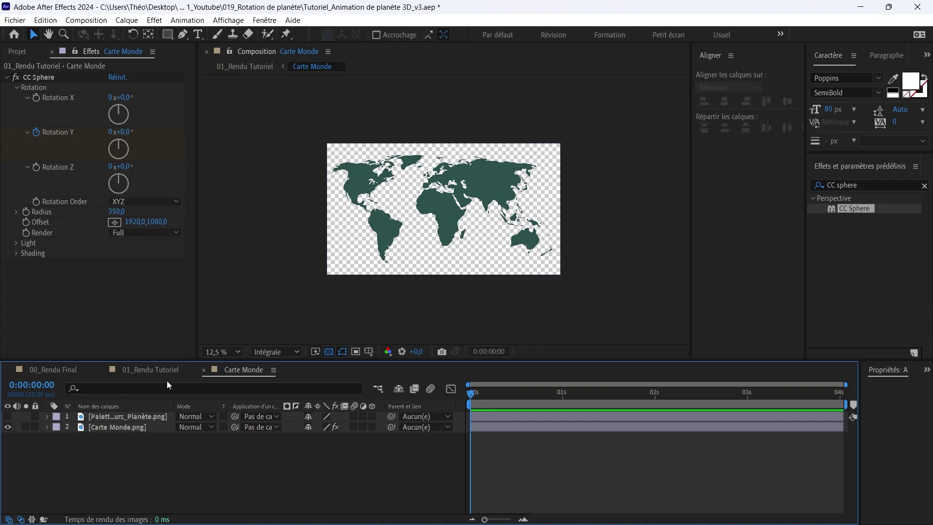
left_click(156, 369)
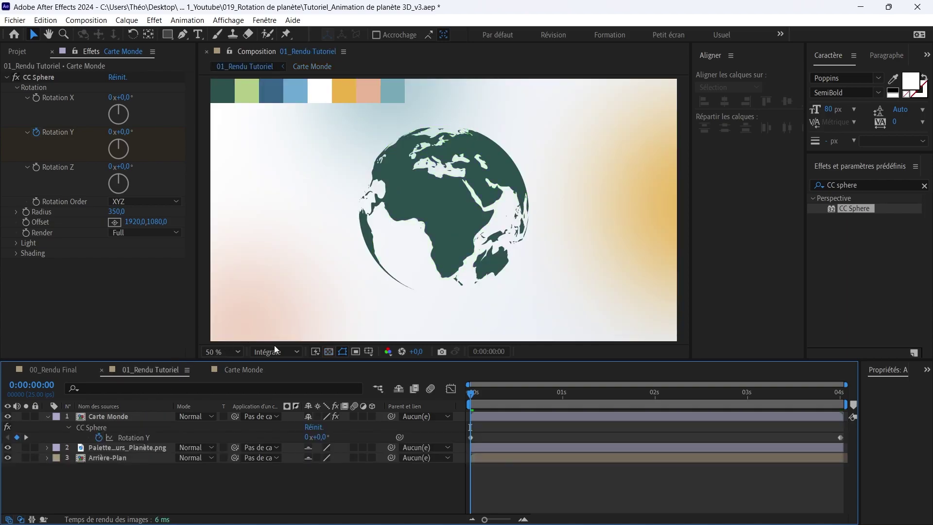
left_click(53, 369)
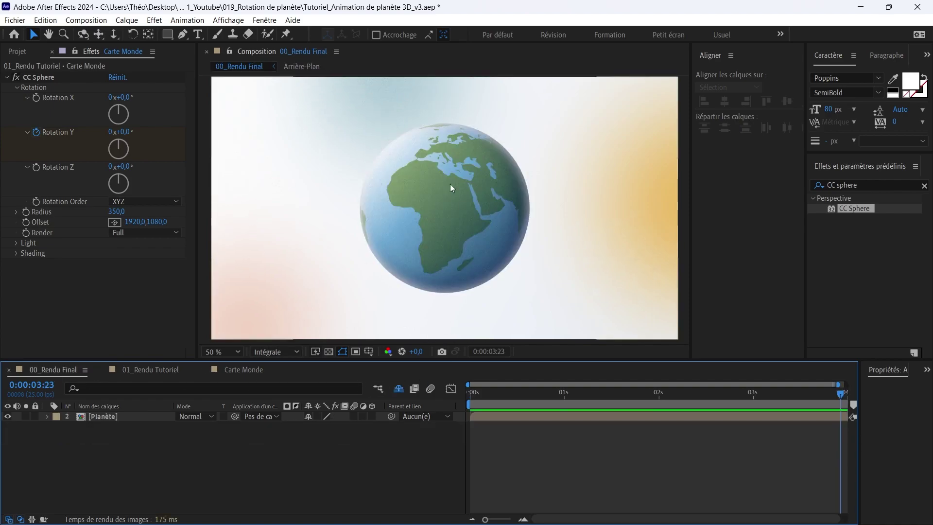
left_click(159, 368)
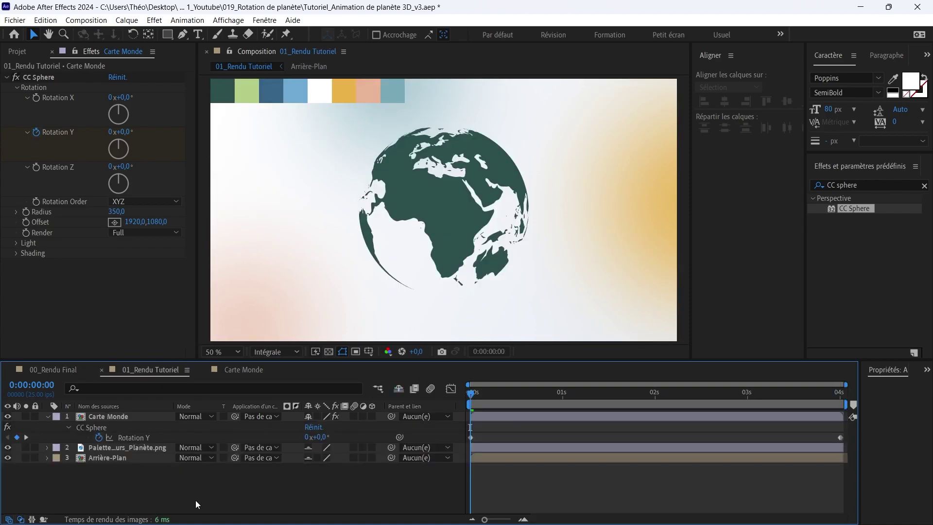
- Draw a circle shape layer from the globe's centre outward, slightly smaller than the globe, using the Ellipse tool
left_click_drag(167, 37, 207, 61)
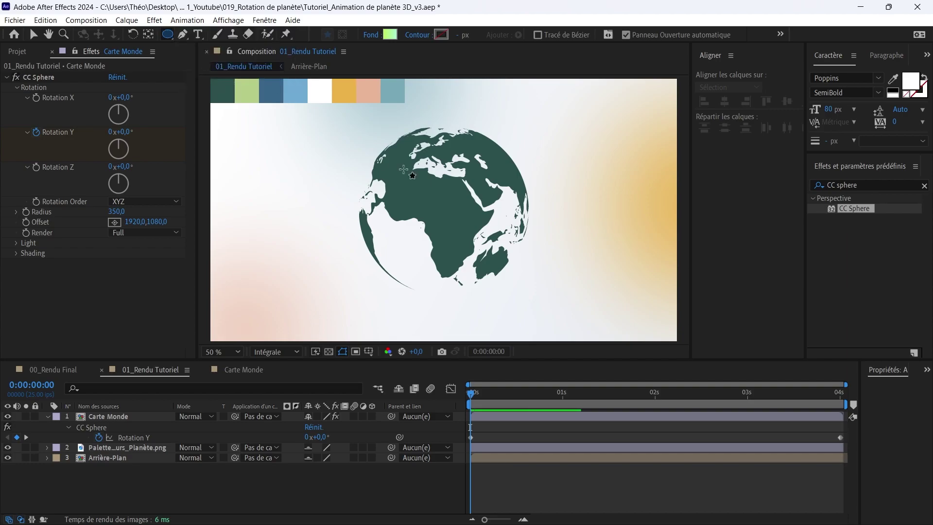
left_click_drag(444, 209, 515, 285)
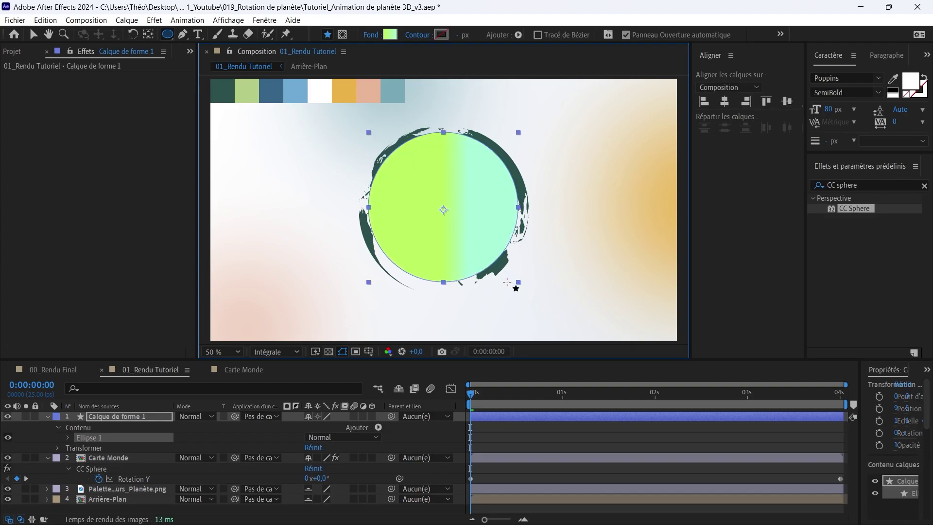
left_click(34, 34)
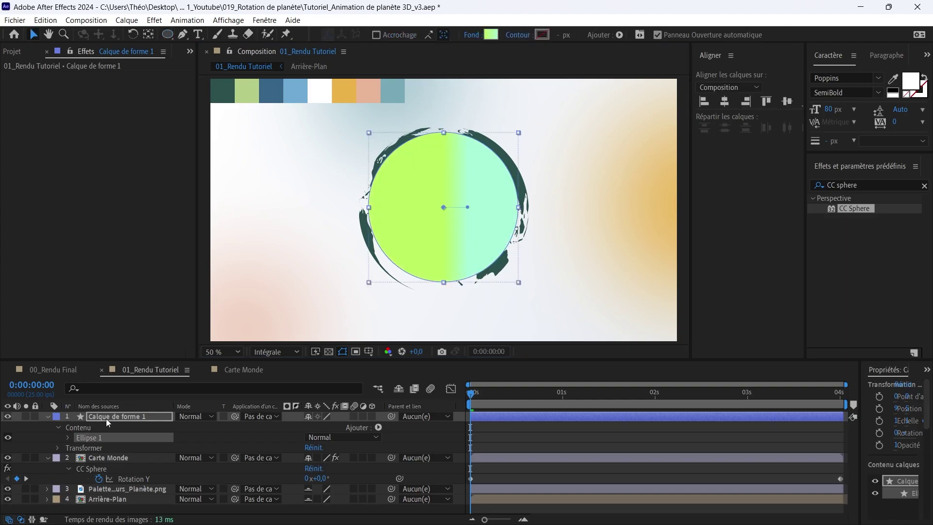
- Rename the circle's shape layer as Arrière-Plan Planète
left_click(106, 418)
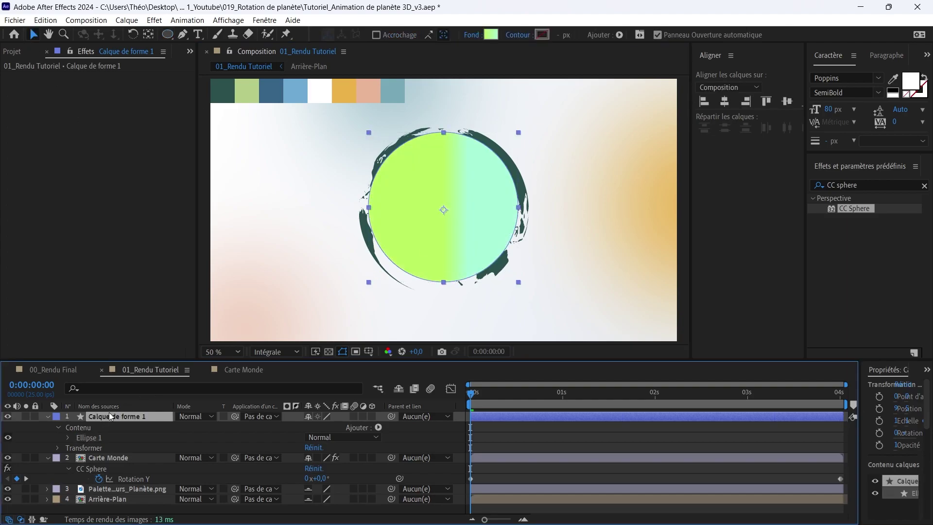
key("Return")
type("Arrière-Plan Planète")
key("Return")
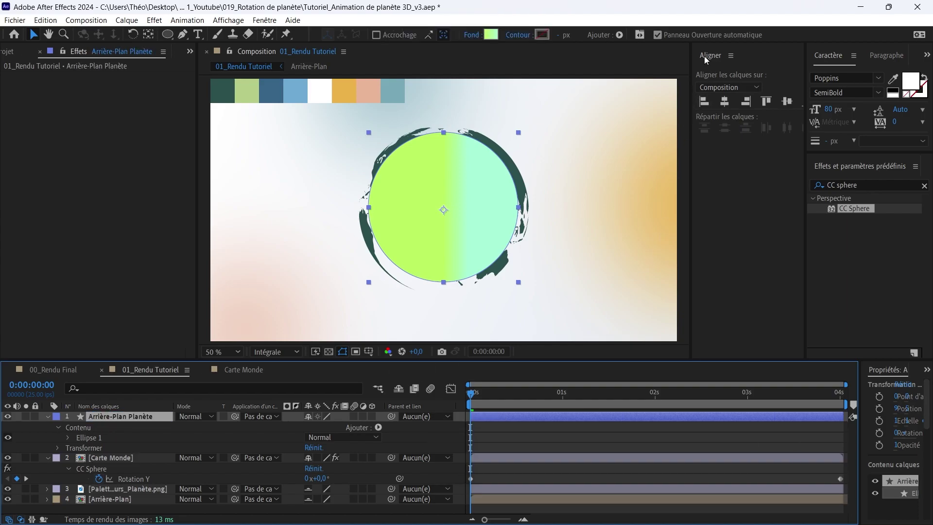
- Centre the Arrière-Plan Planète layer horizontally and vertically in the composition and move it directly below the Carte Monde layer
left_click(726, 100)
left_click(788, 101)
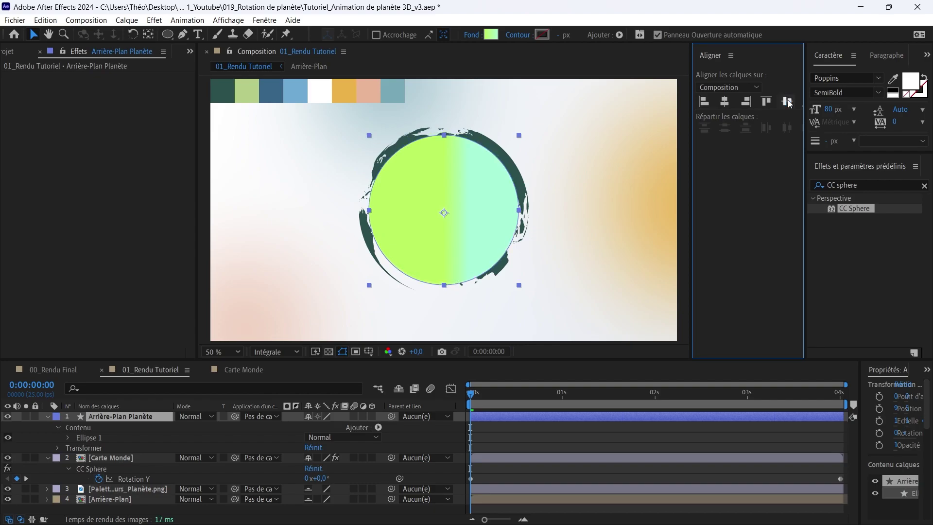
left_click(131, 416)
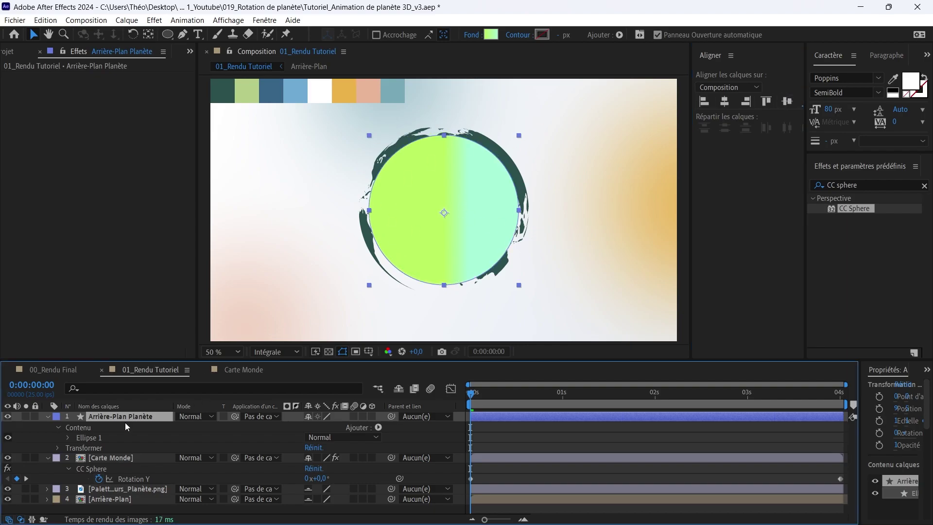
left_click_drag(127, 415, 124, 478)
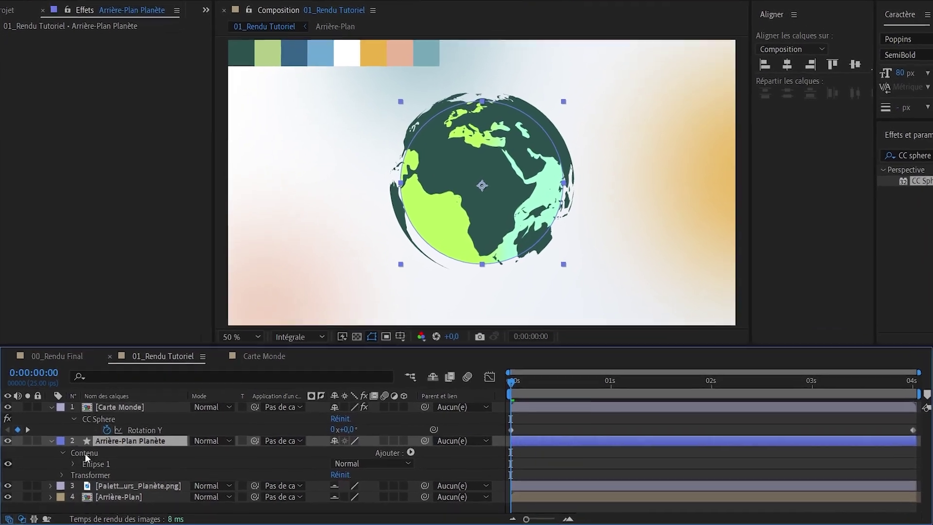
- Set the size of Ellipse 1 to 698 × 698 so the circle's edge matches the globe's outline
left_click(79, 459)
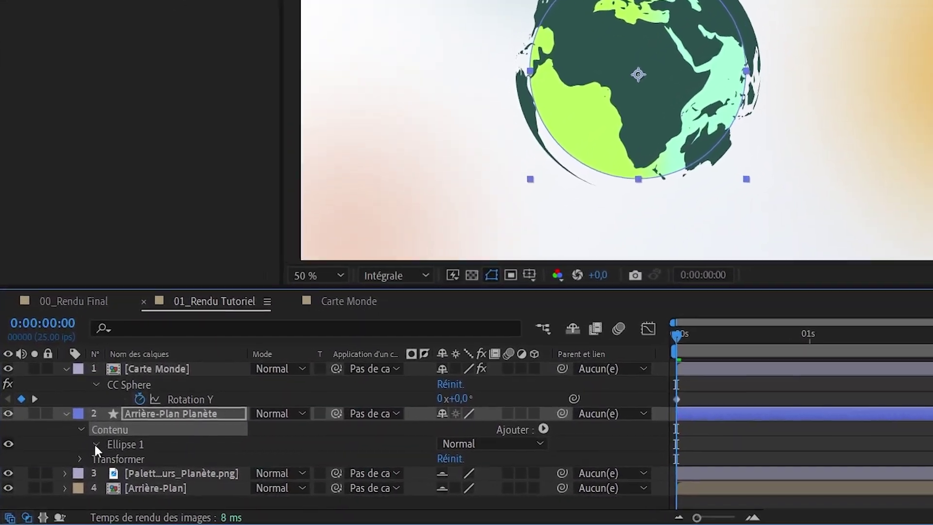
left_click(88, 450)
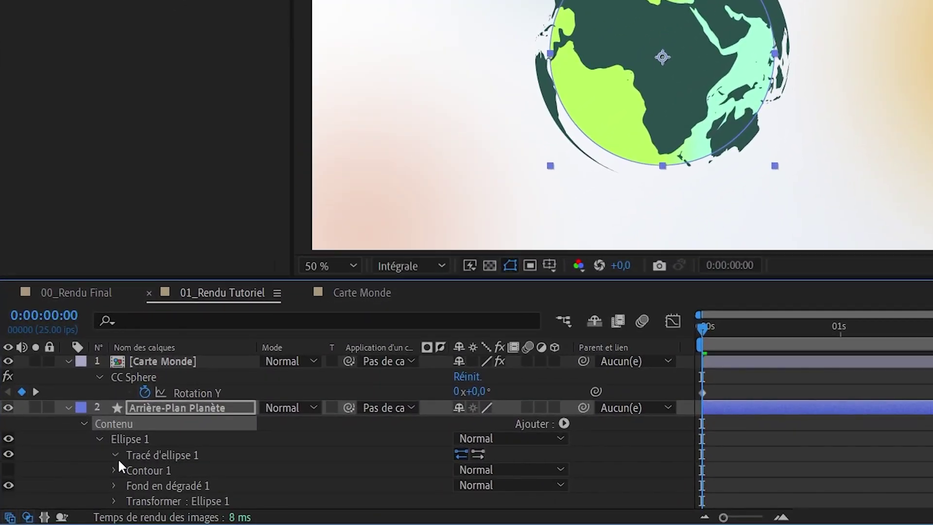
left_click(102, 464)
left_click(168, 471)
scroll(663, 55, "up", 2)
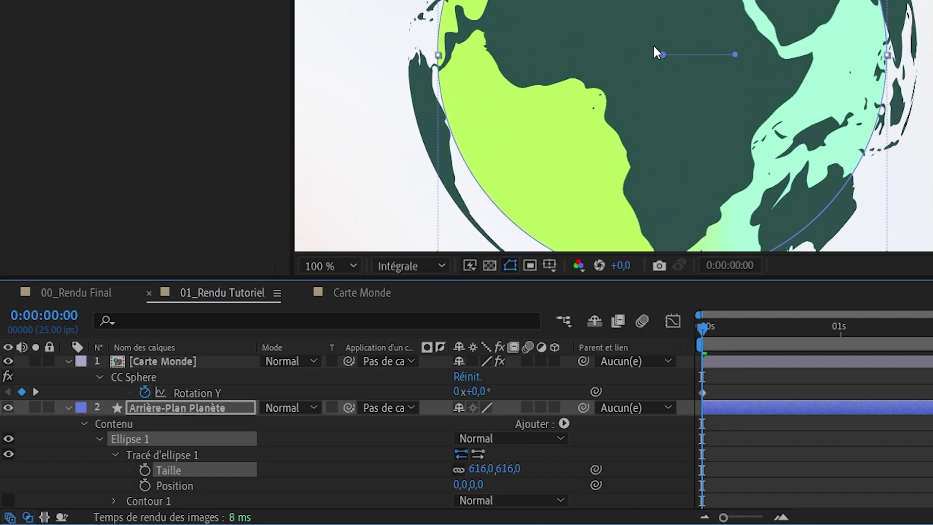
left_click_drag(476, 30, 644, 13)
scroll(645, 15, "up", 1)
left_click_drag(585, 74, 690, 45)
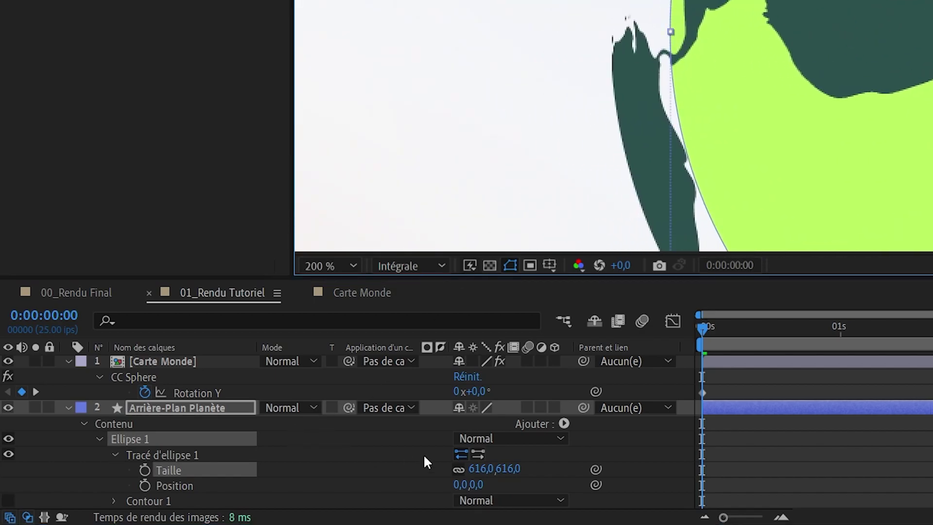
left_click_drag(491, 469, 539, 472)
scroll(687, 42, "up", 1)
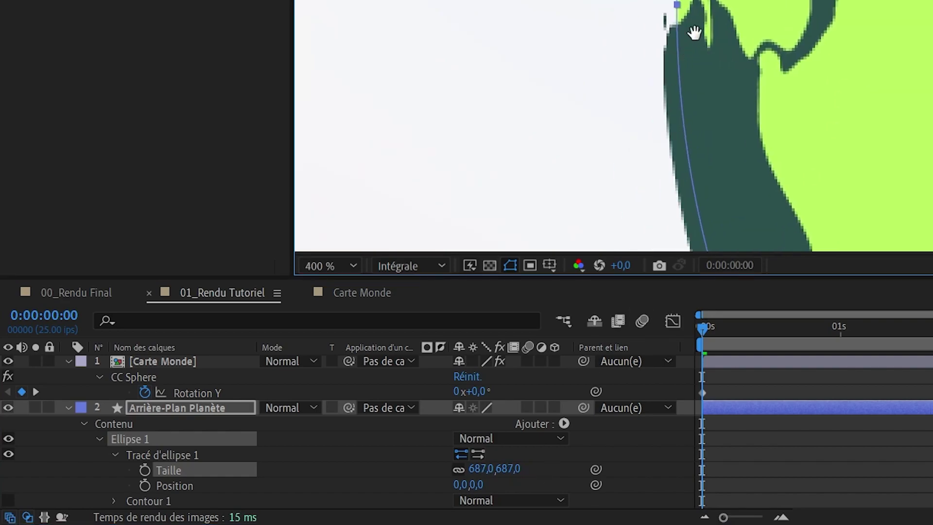
left_click_drag(478, 471, 489, 471)
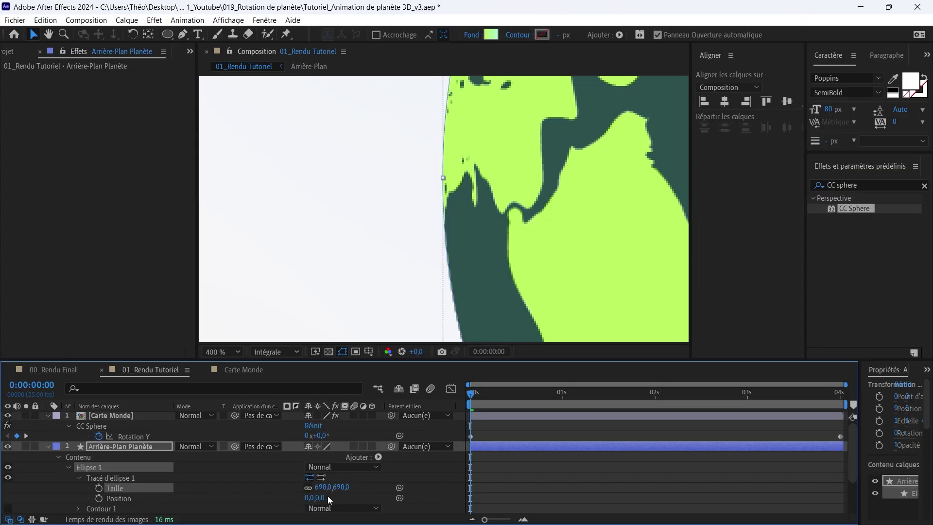
- Run the circle's gradient diagonally across the planet, starting near its upper-left edge and ending near its lower-right edge
scroll(364, 252, "down", 5)
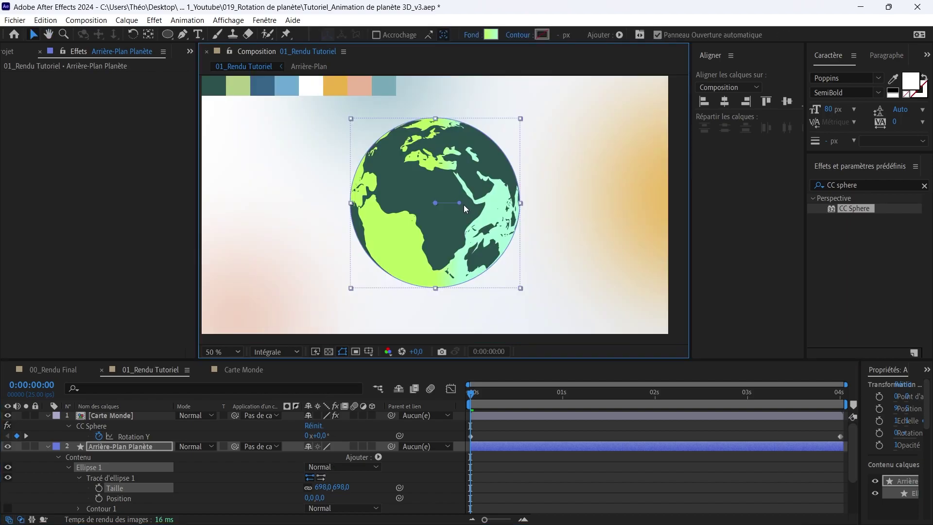
left_click_drag(458, 203, 506, 279)
left_click_drag(438, 203, 363, 136)
scroll(443, 214, "down", 2)
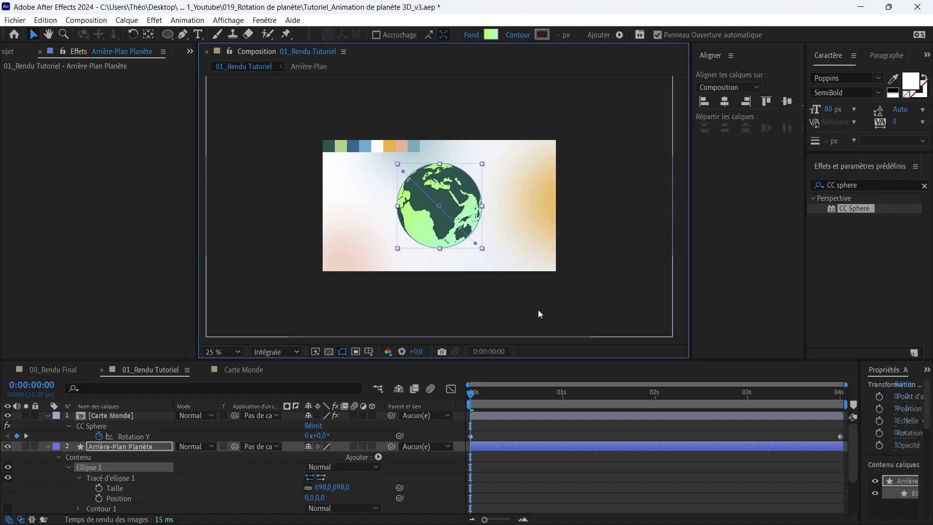
left_click(526, 437)
scroll(491, 203, "up", 2)
scroll(445, 196, "down", 2)
scroll(460, 221, "up", 2)
left_click_drag(479, 224, 496, 242)
- Recolour the Arrière-Plan Planète gradient fill from white through light blue to dark blue
key("v")
left_click(137, 445)
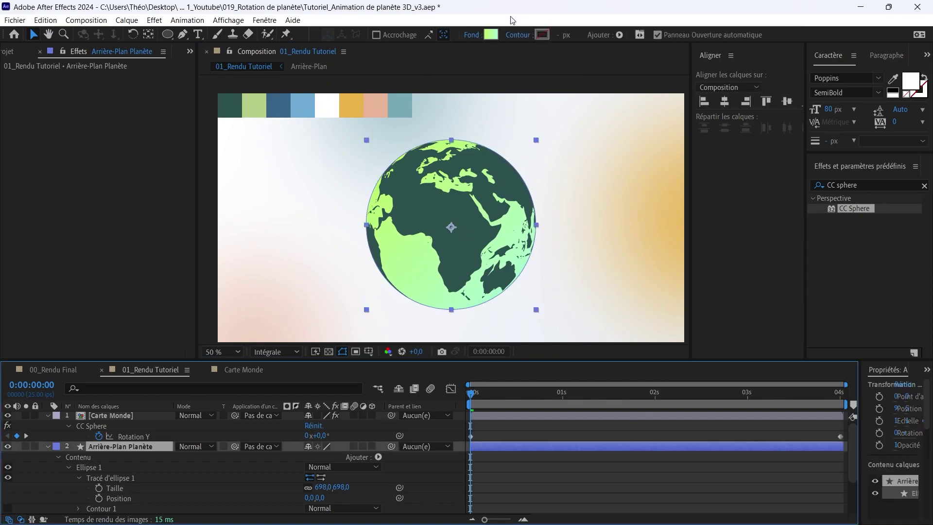
left_click(491, 35)
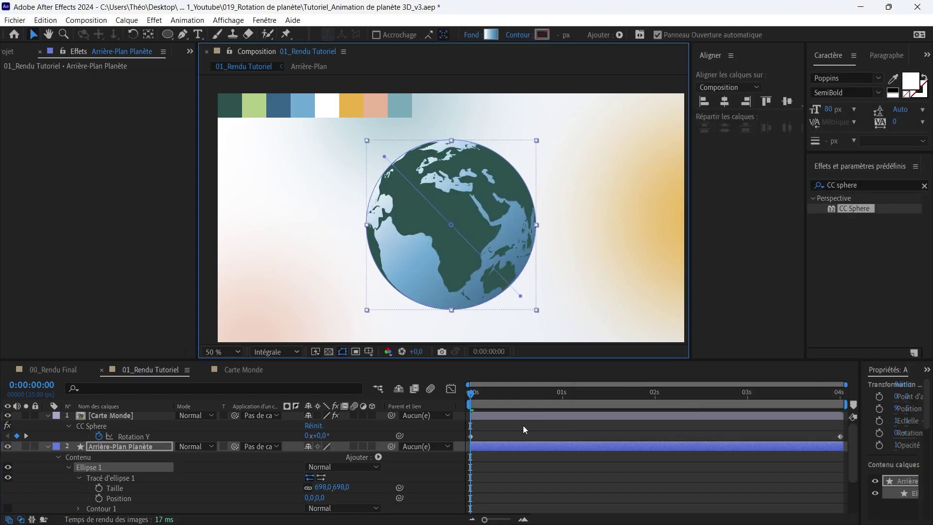
- Preview the rotating globe over its blue ocean base
left_click(517, 436)
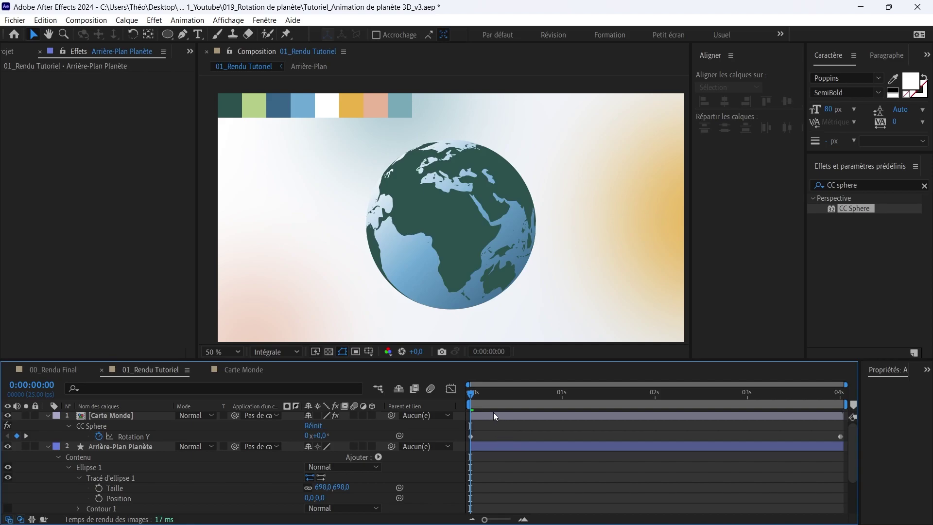
key("space")
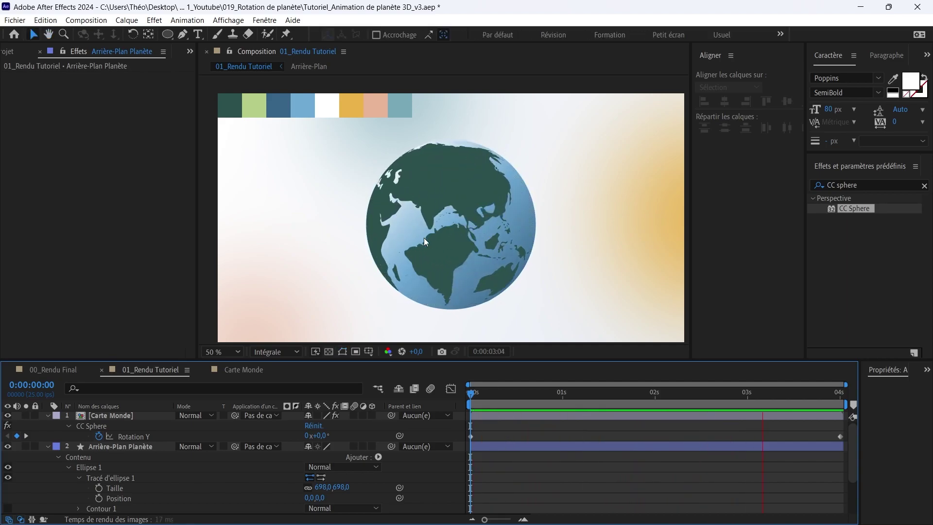
key("space")
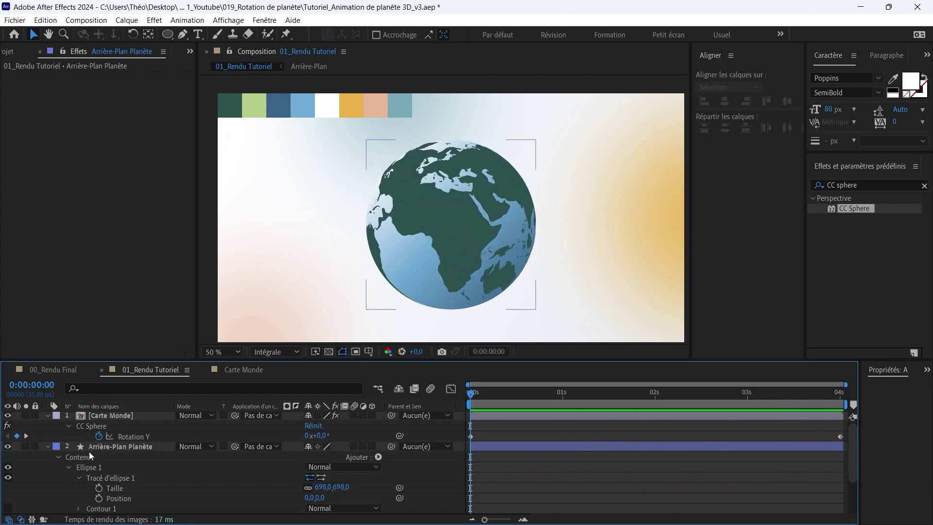
- Collapse the expanded layer properties and set the Carte Monde layer's CC Sphere Render option to Outside
left_click(99, 449)
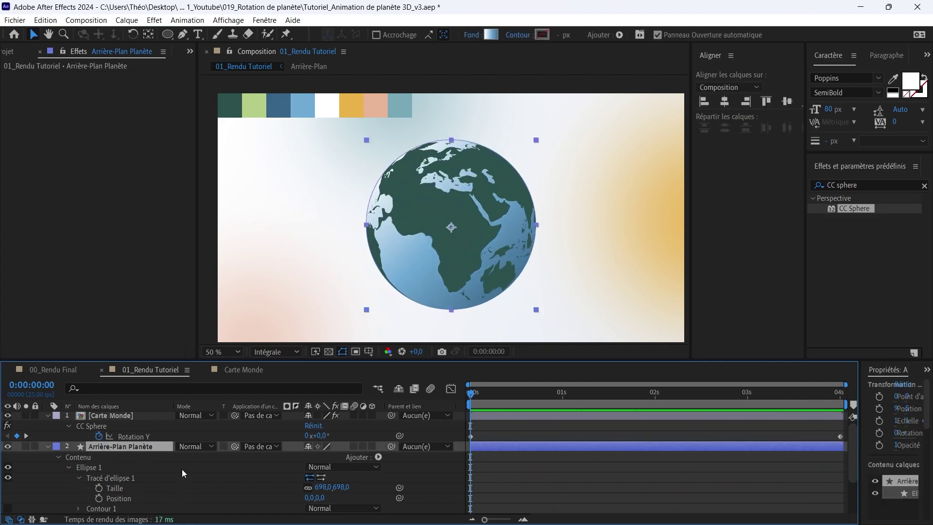
left_click(48, 415)
left_click(48, 425)
left_click(112, 416)
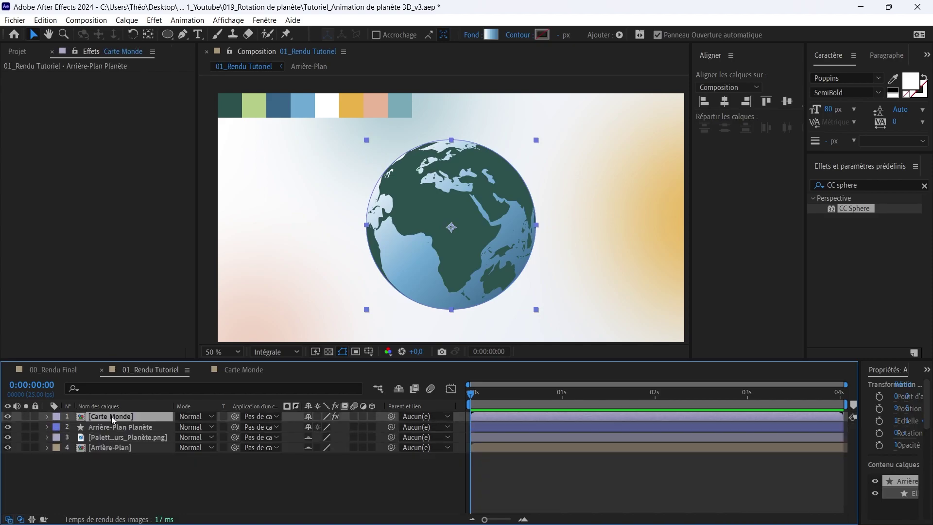
left_click(48, 232)
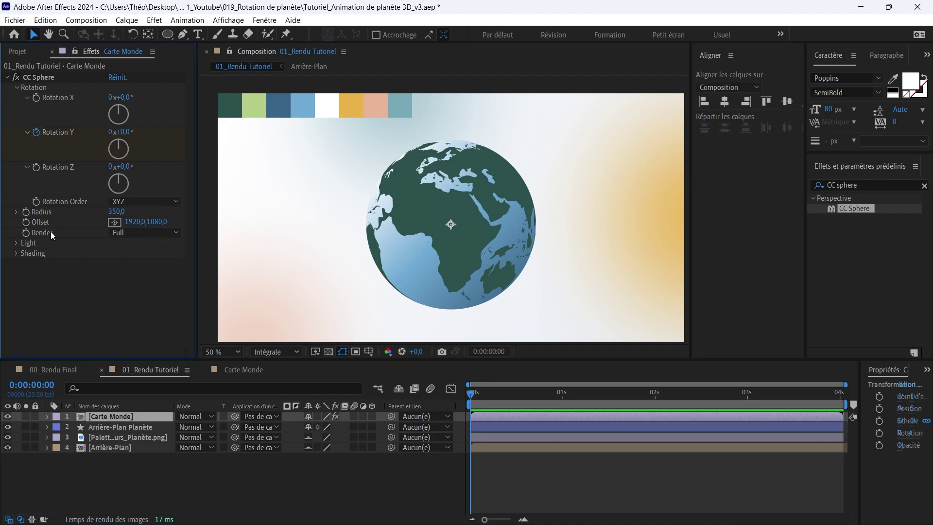
left_click(119, 233)
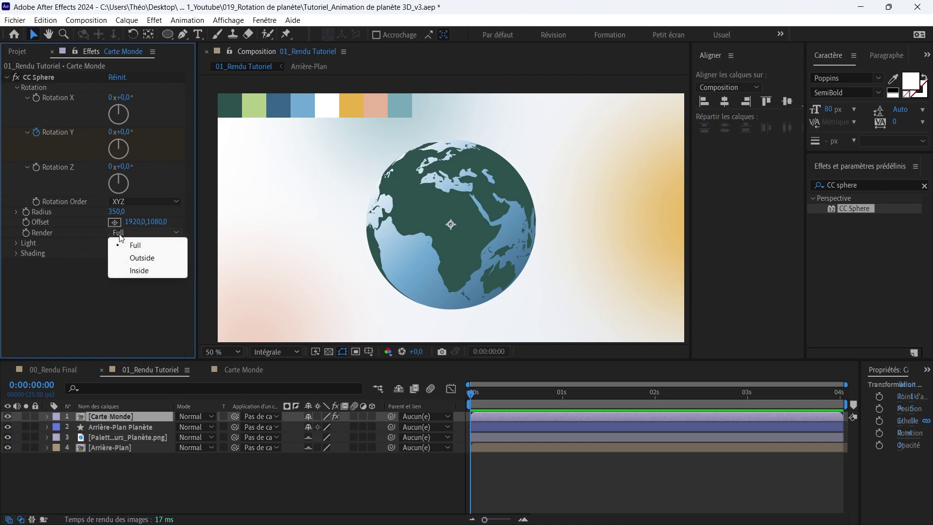
left_click(145, 258)
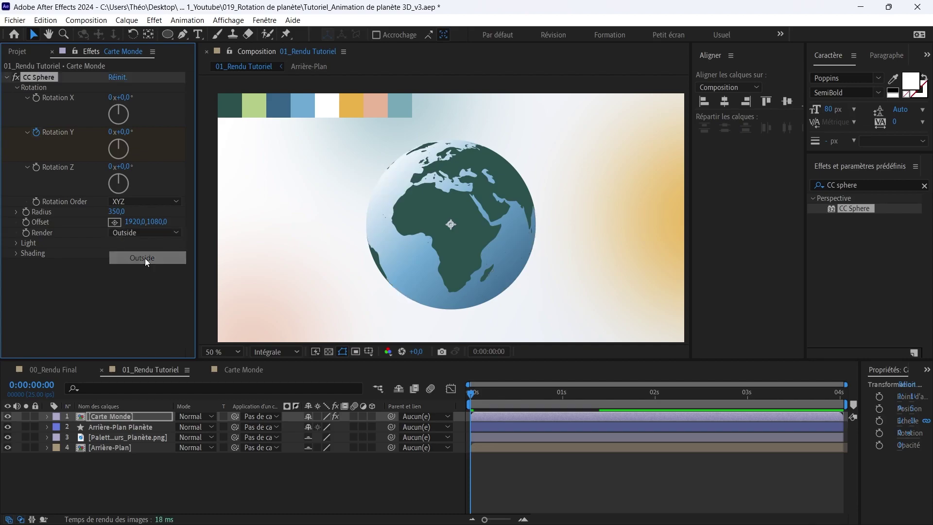
left_click(126, 299)
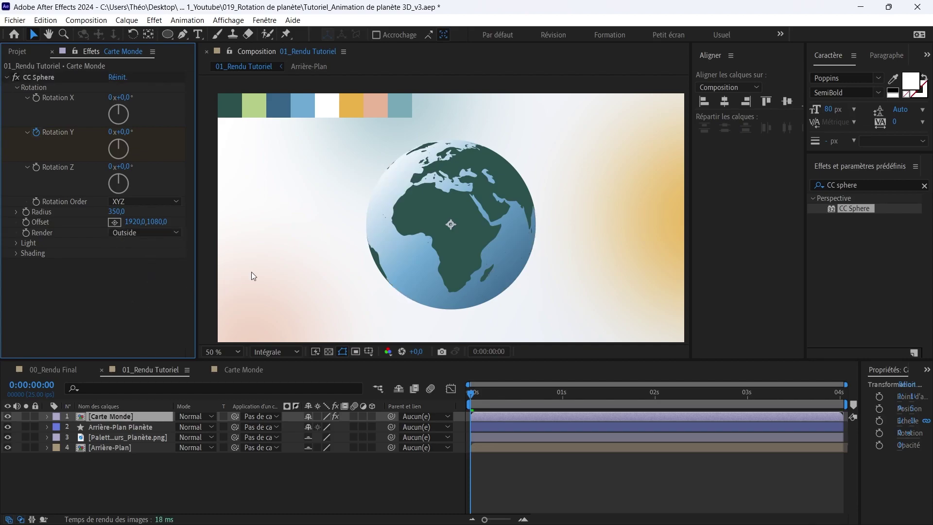
- Preview the globe rendered from outside only, and compare it with the planet in the 00_Rendu Final composition
left_click(499, 404)
key("space")
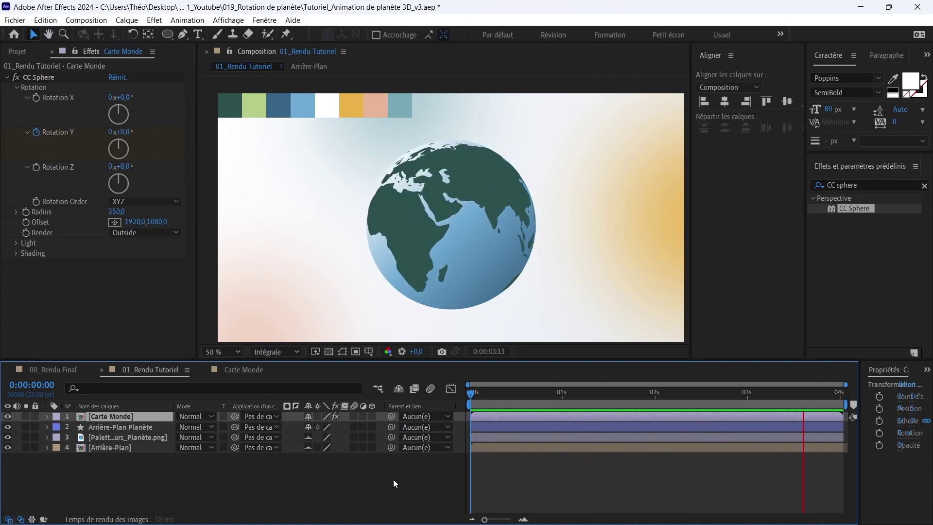
key("space")
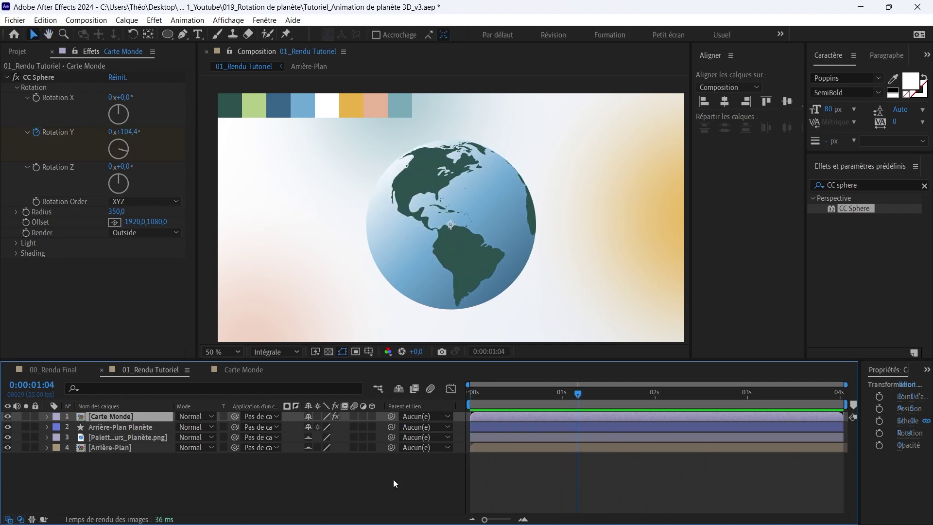
left_click(290, 476)
left_click(53, 370)
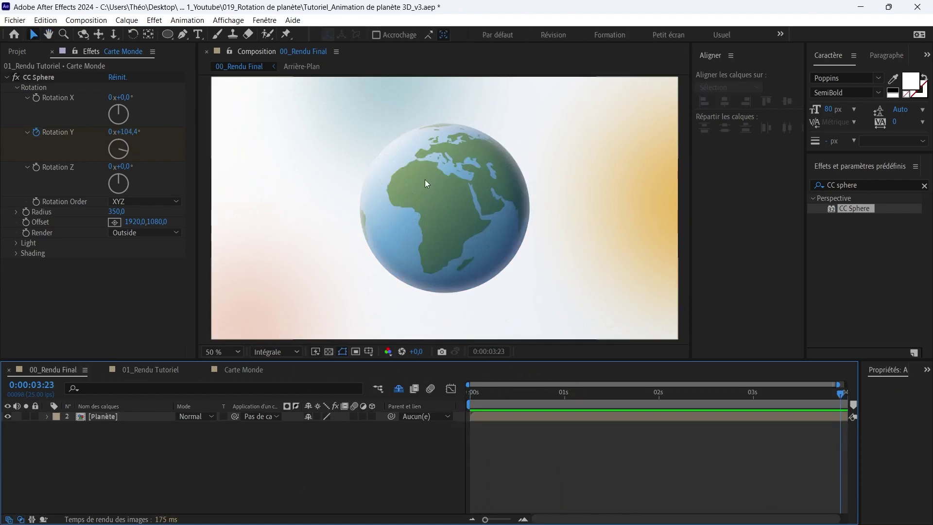
left_click(171, 372)
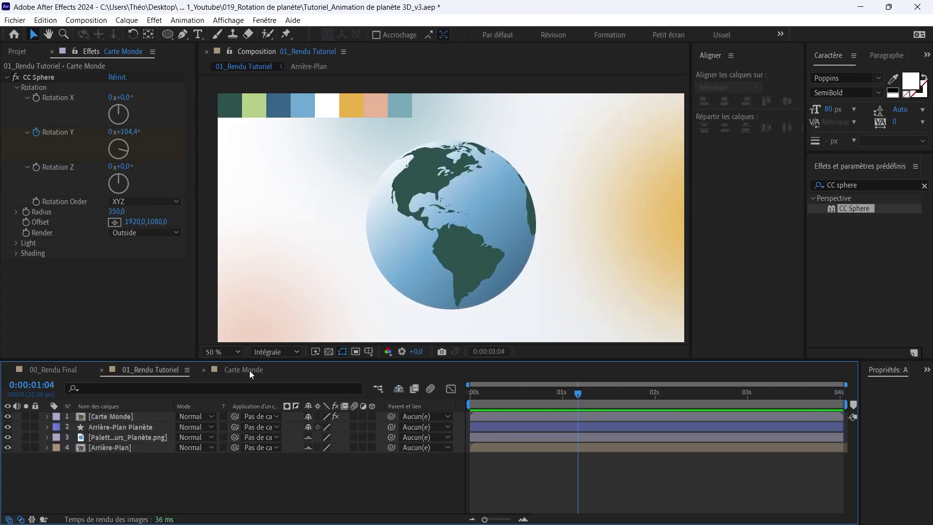
- Show the colour palette layer in the Carte Monde composition
left_click(250, 371)
left_click(7, 416)
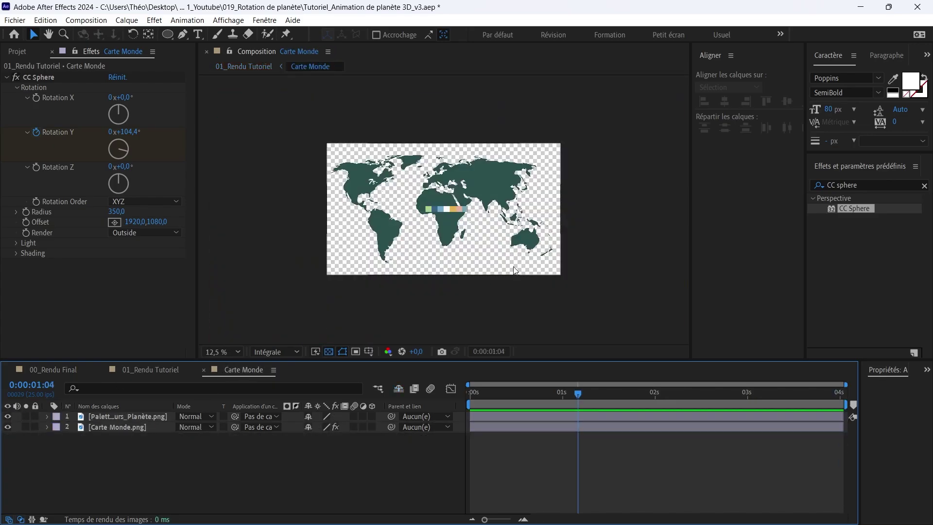
key("period")
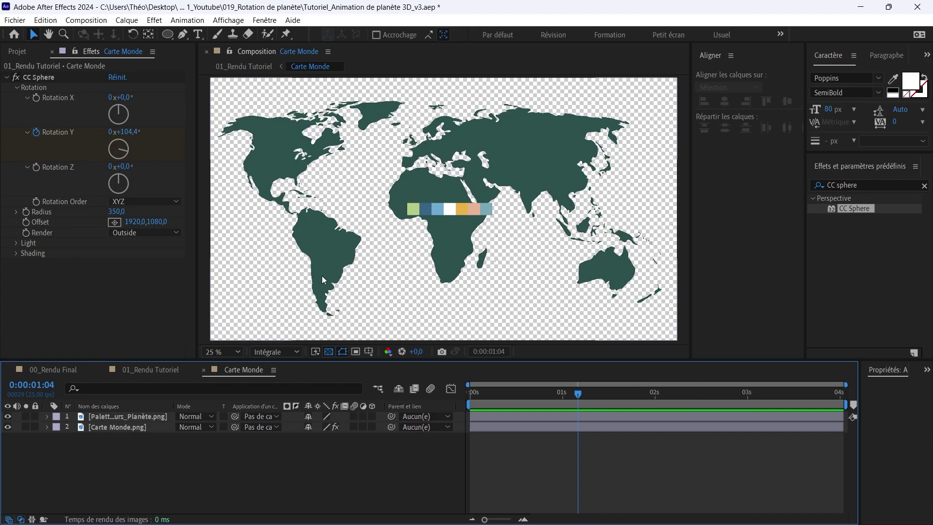
- Apply the Gamme des dégradés effect to the Carte Monde.png layer
left_click(124, 427)
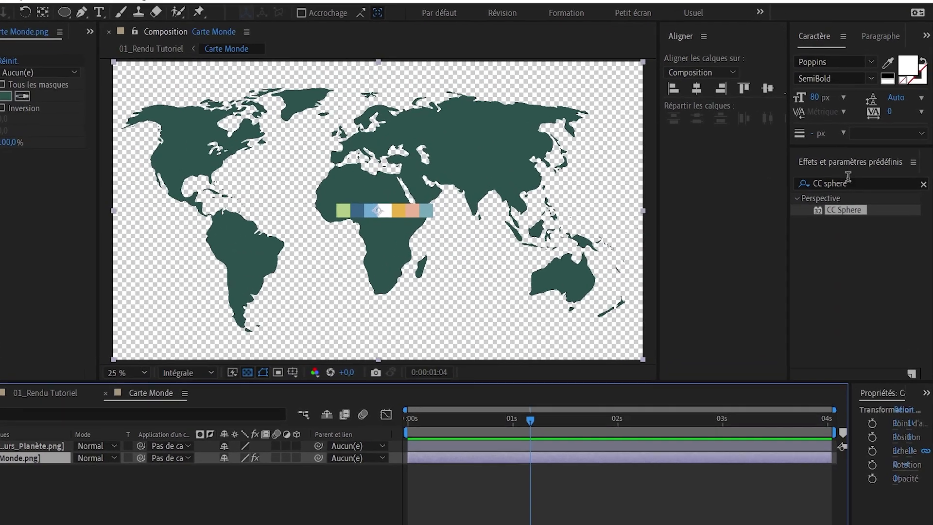
left_click_drag(862, 185, 821, 185)
type("Gamme")
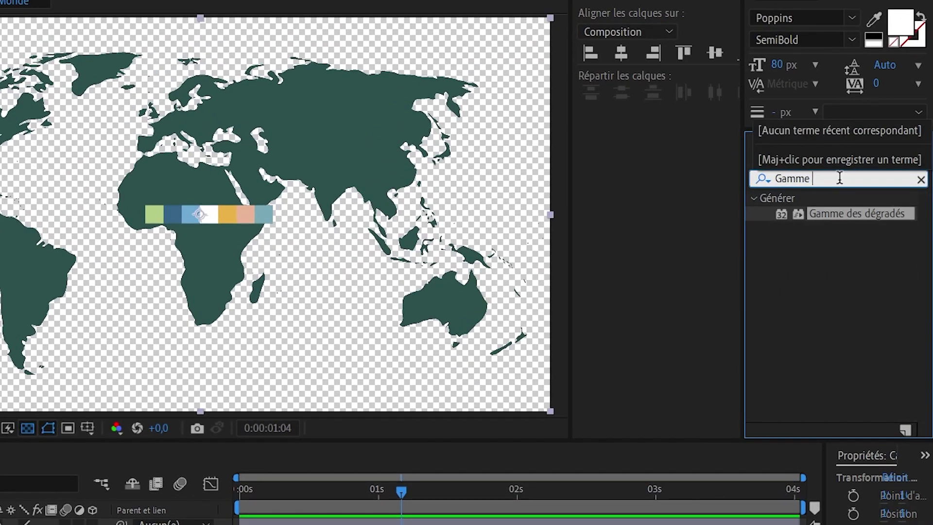
left_click_drag(844, 216, 0, 524)
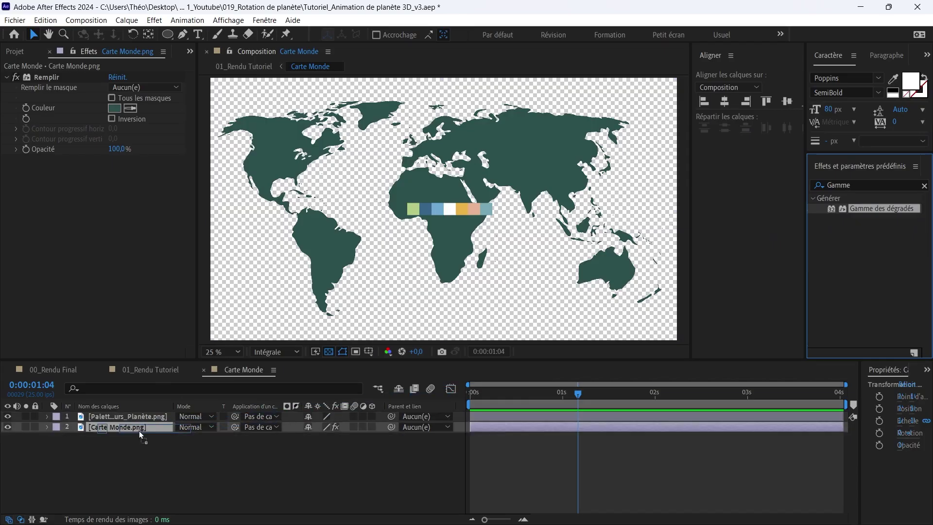
left_click_drag(139, 430, 138, 431)
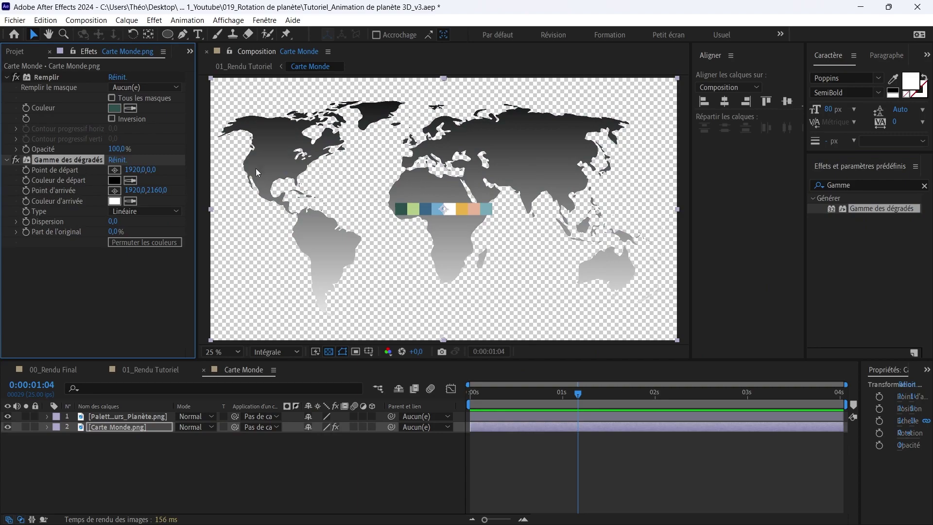
- Place the gradient's Point de départ at about 192,184 and its Point d'arrivée at about 3576,1968 across the world map
key("comma")
left_click_drag(443, 143, 339, 154)
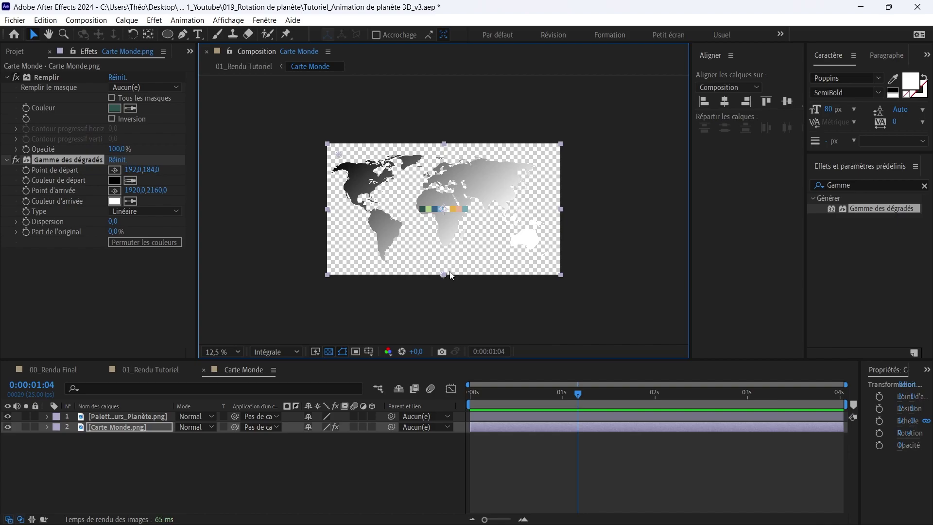
left_click_drag(445, 275, 541, 263)
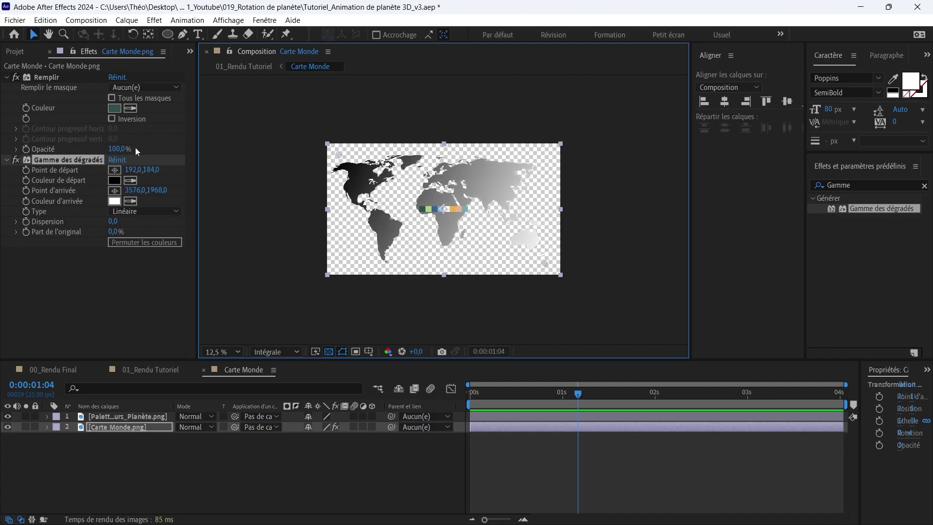
key("period")
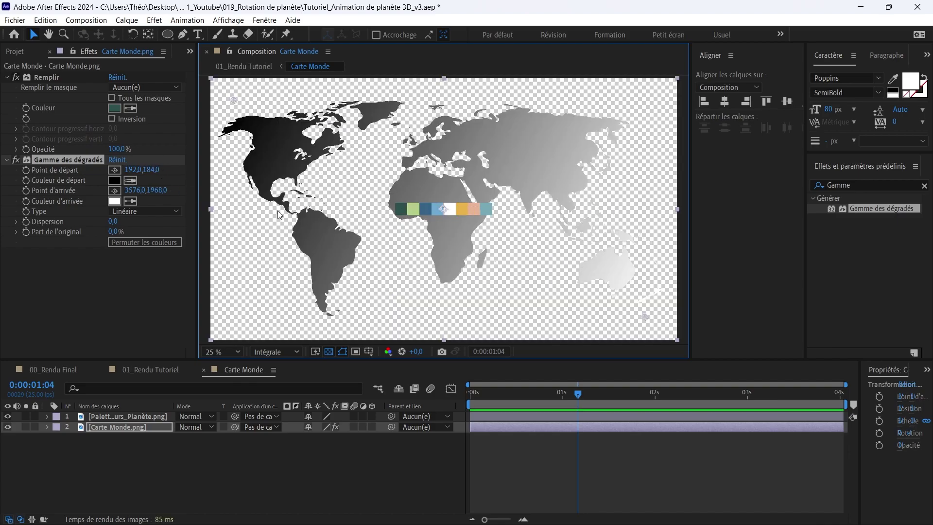
- Sample the palette's light green as the gradient's Couleur d'arrivée and its dark green as the Couleur de départ
left_click(130, 201)
left_click(412, 209)
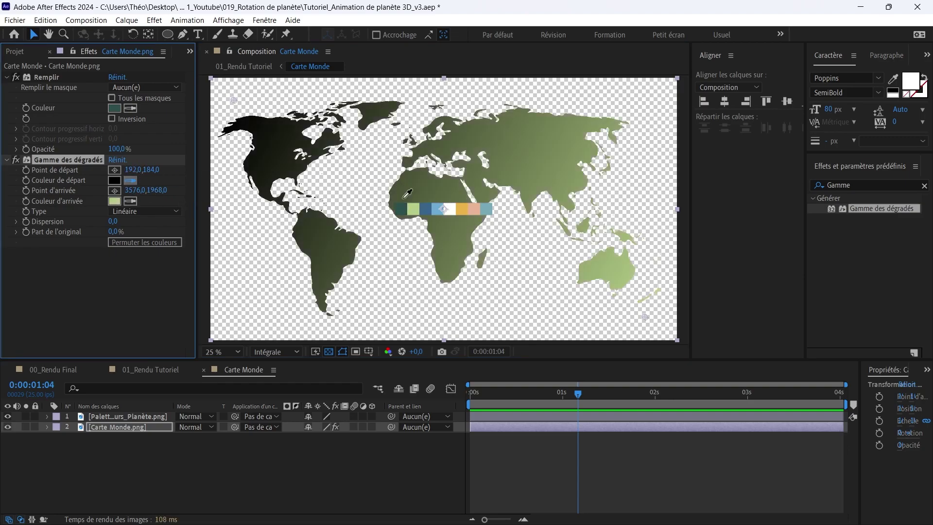
left_click(403, 208)
left_click(52, 457)
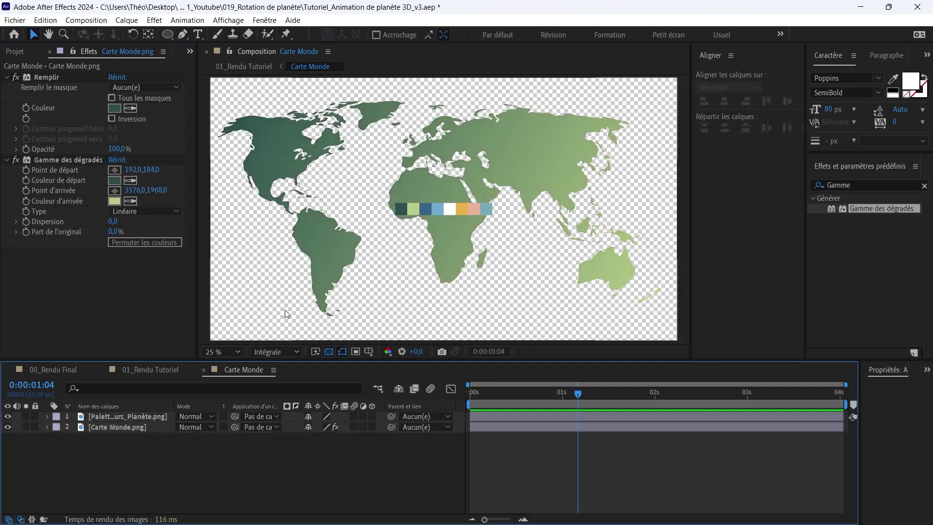
- Hide the colour palette layer in Carte Monde and preview the rotating globe in the 01_Rendu Tutoriel composition
left_click(8, 417)
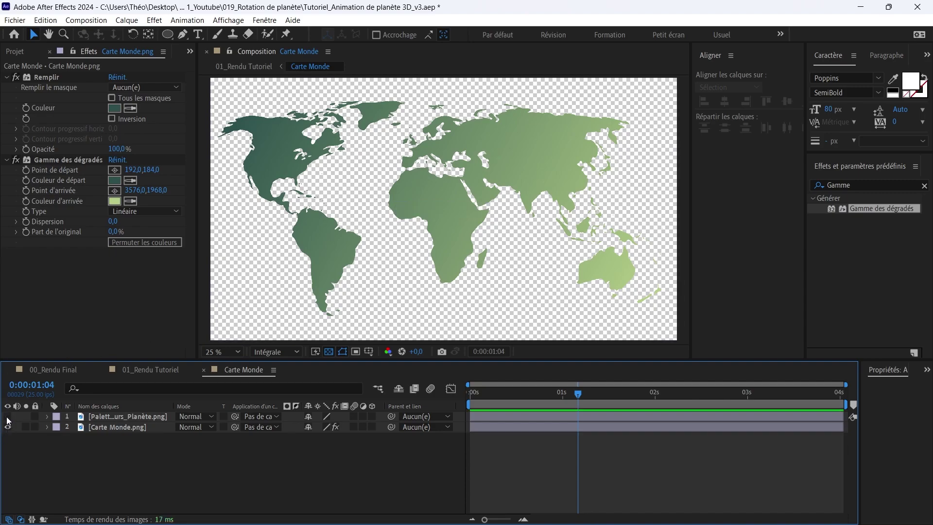
left_click(162, 371)
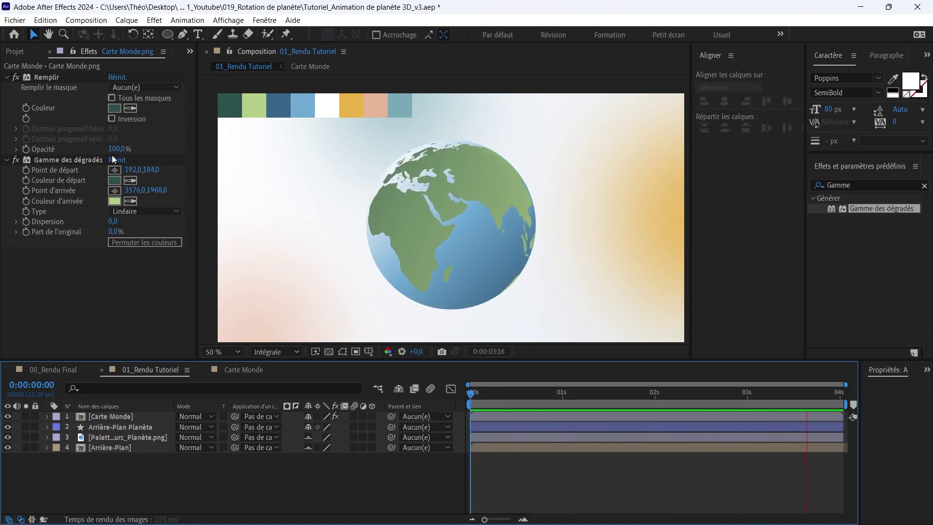
key("space")
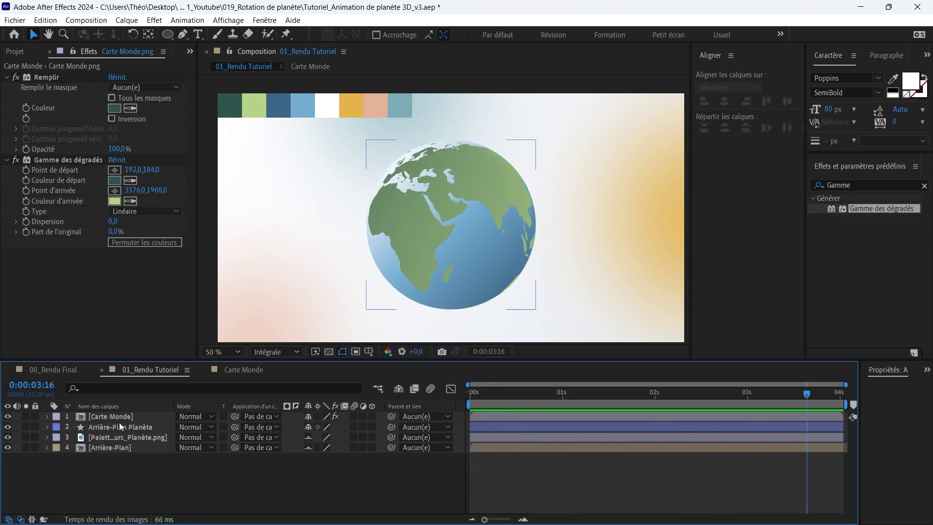
- Review the Carte Monde layer's CC Sphere settings and compare the globe with the planet in the 00_Rendu Final composition
left_click(118, 417)
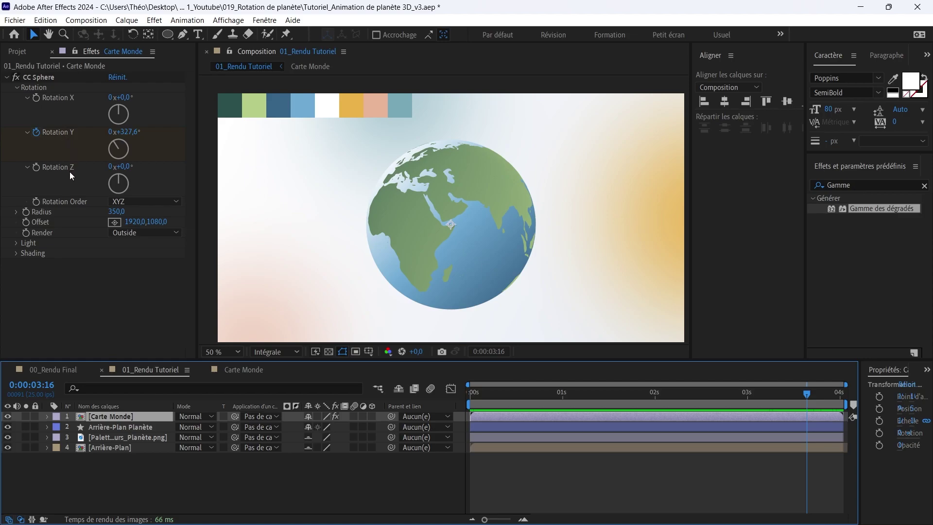
left_click(235, 475)
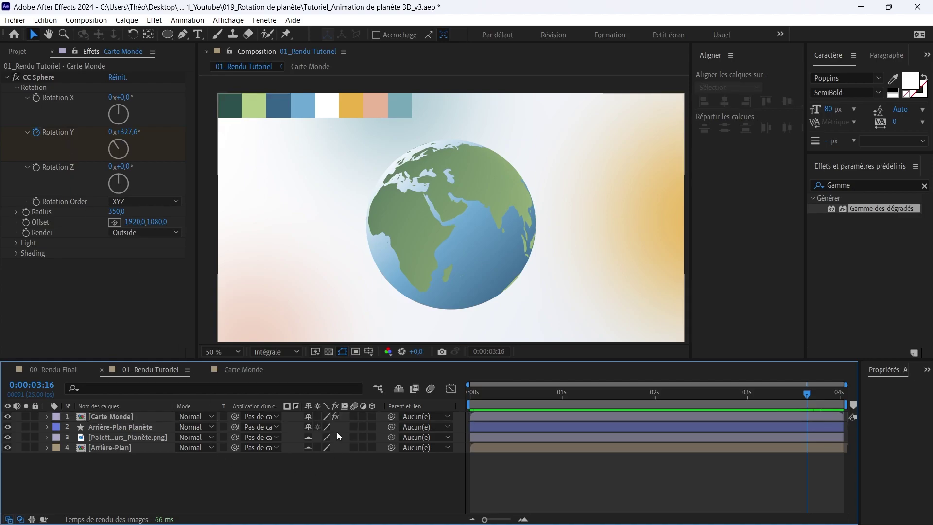
left_click(66, 371)
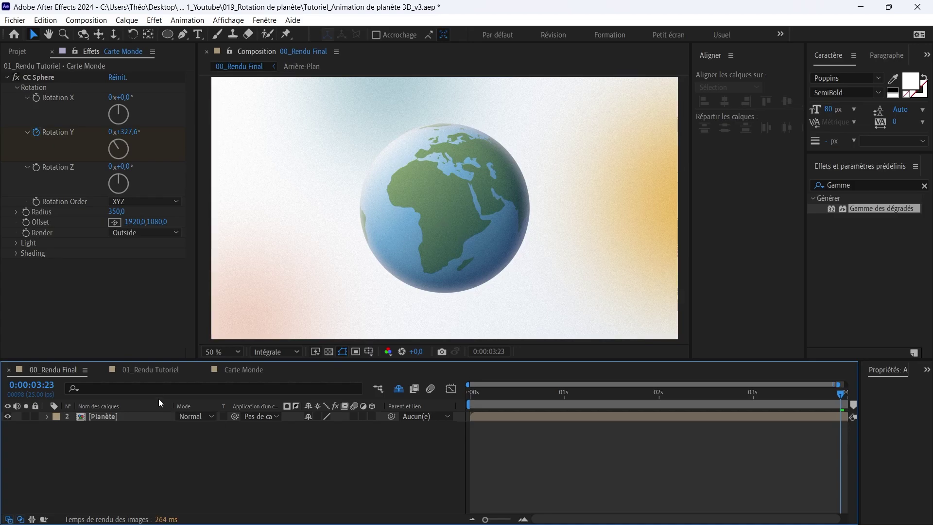
left_click(156, 370)
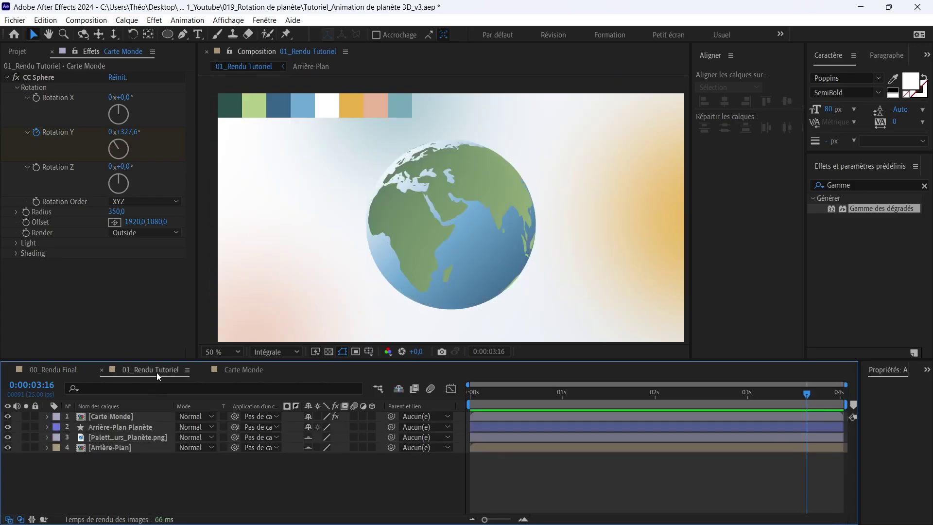
- Set the Carte Monde layer's Rotation to 15° in the 01_Rendu Tutoriel composition
left_click(119, 416)
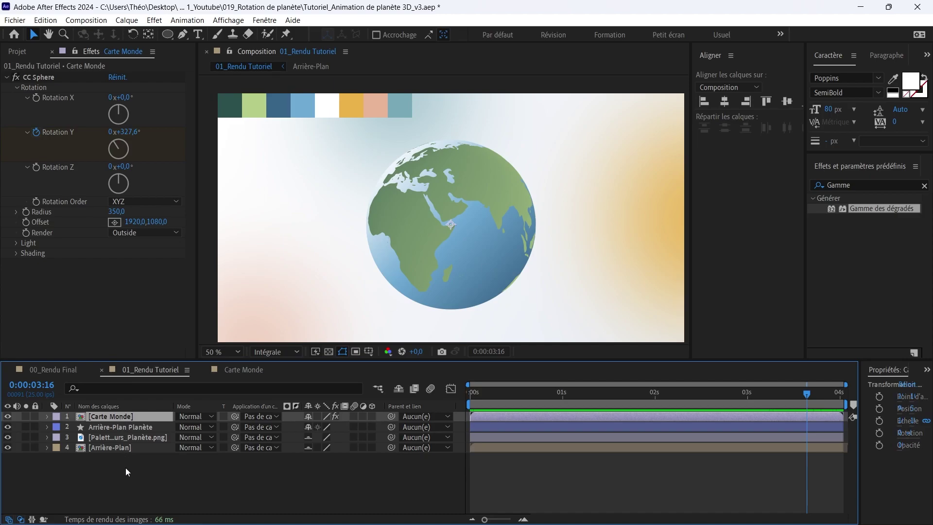
key("r")
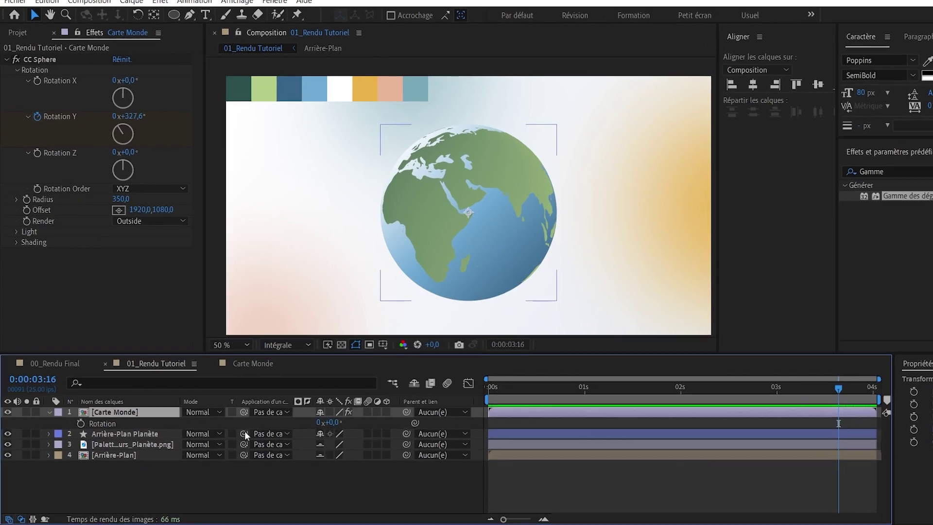
left_click(319, 426)
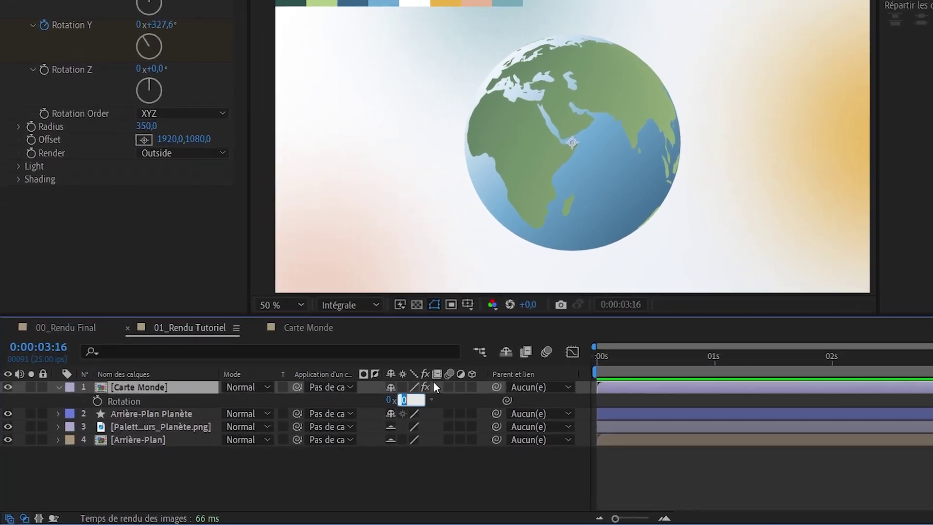
type("15")
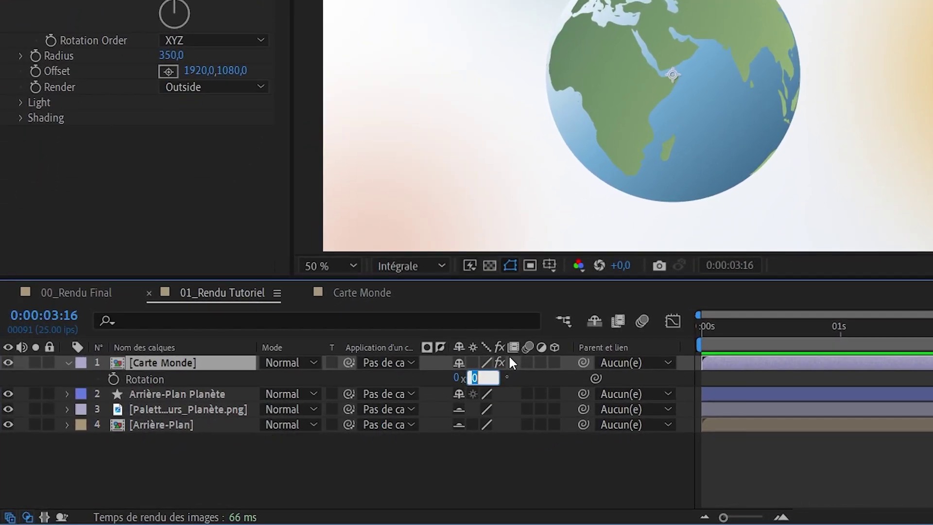
key("Return")
- Preview the tilted globe's animation from the beginning and compare it with the planet in the 00_Rendu Final composition
left_click_drag(806, 318, 689, 333)
key("space")
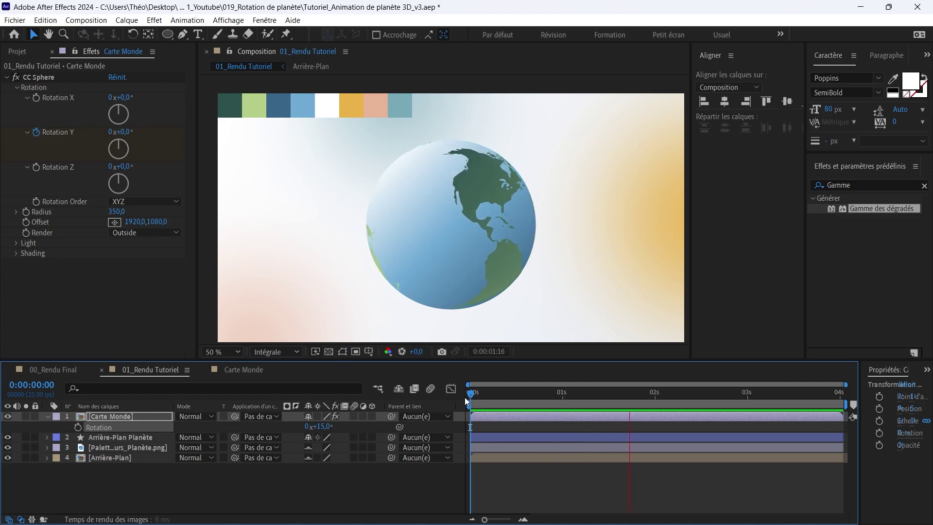
key("space")
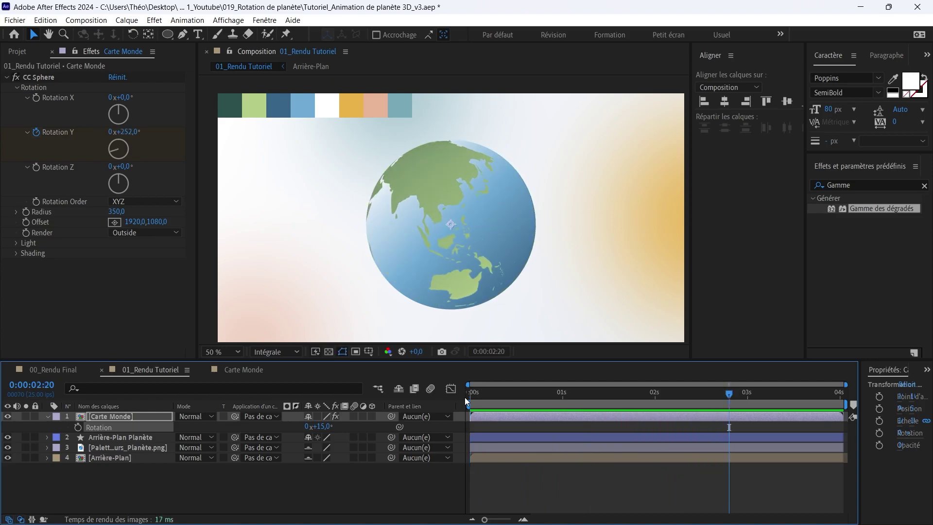
left_click(176, 507)
left_click(60, 373)
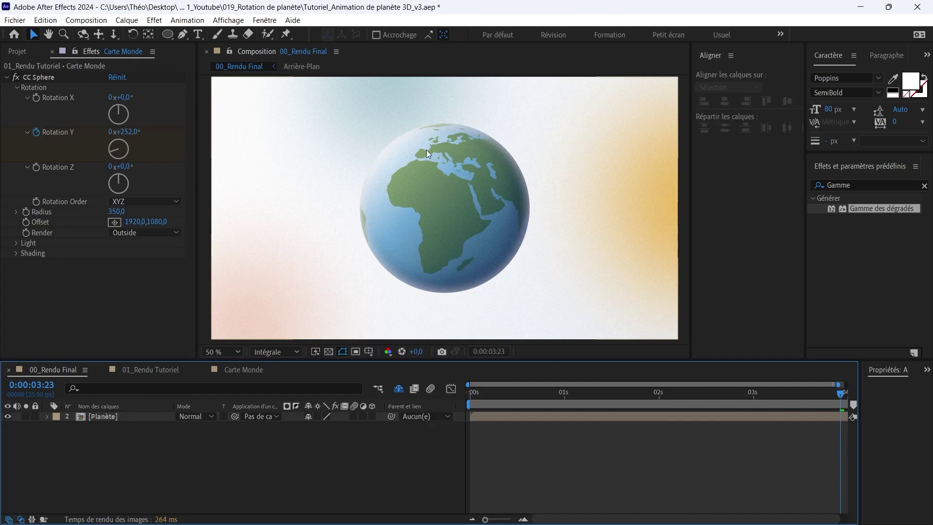
left_click(142, 369)
- Precompose the Carte Monde and Arrière-Plan Planète layers into a new composition named Planète
left_click(104, 418)
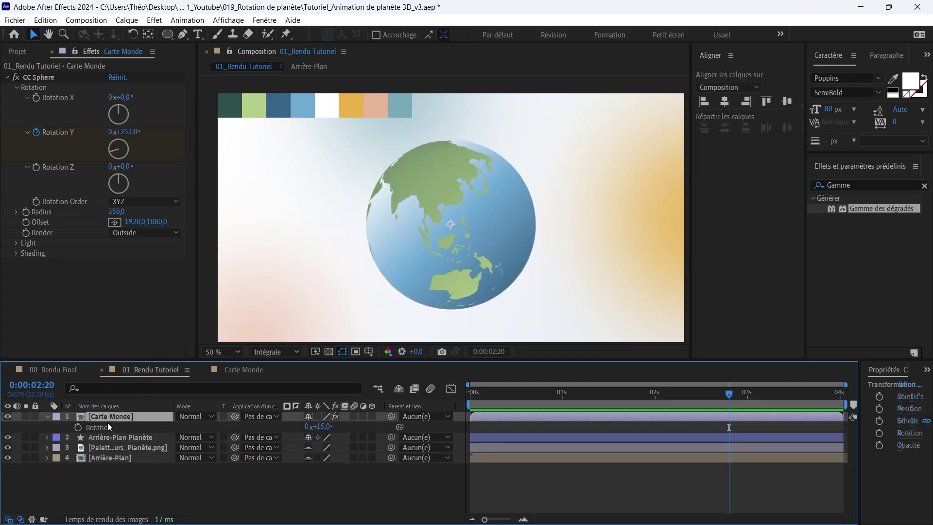
left_click(113, 438, "ctrl")
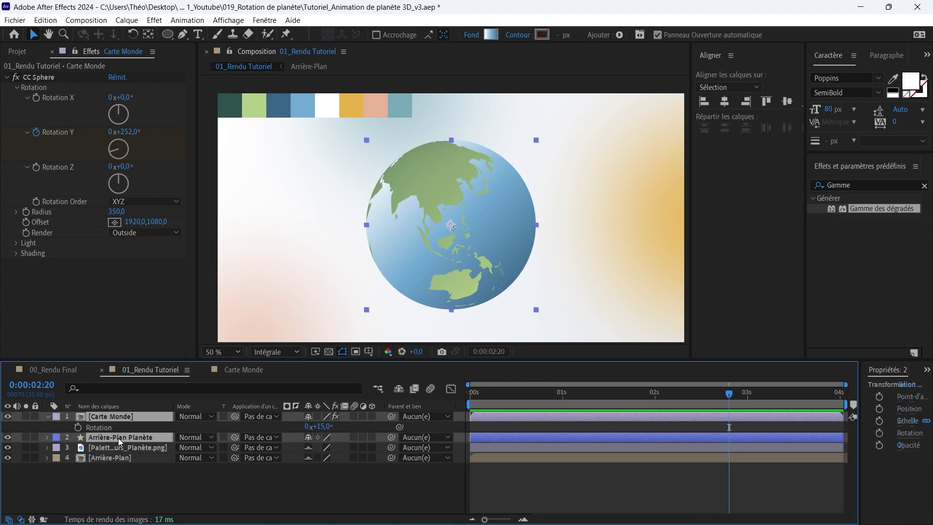
right_click(118, 439)
left_click(185, 362)
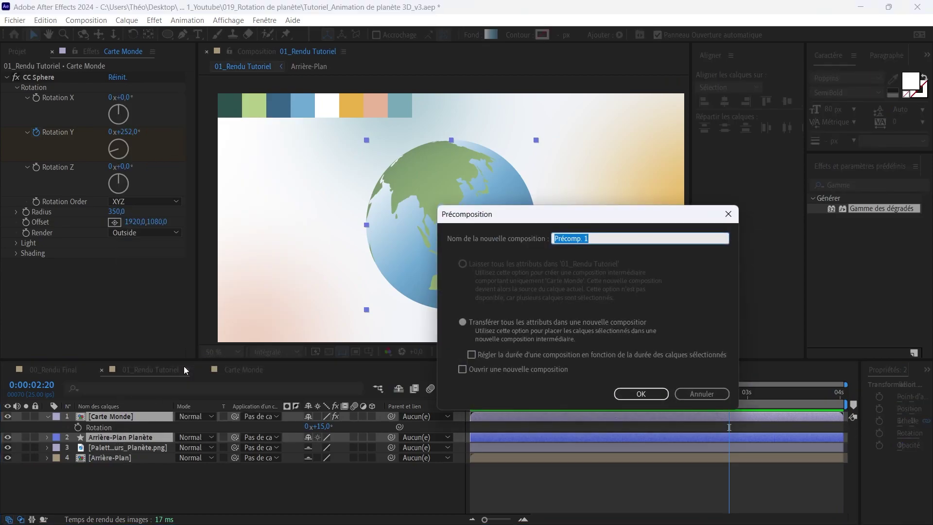
type("P")
key("Caps_Lock")
type("lanète")
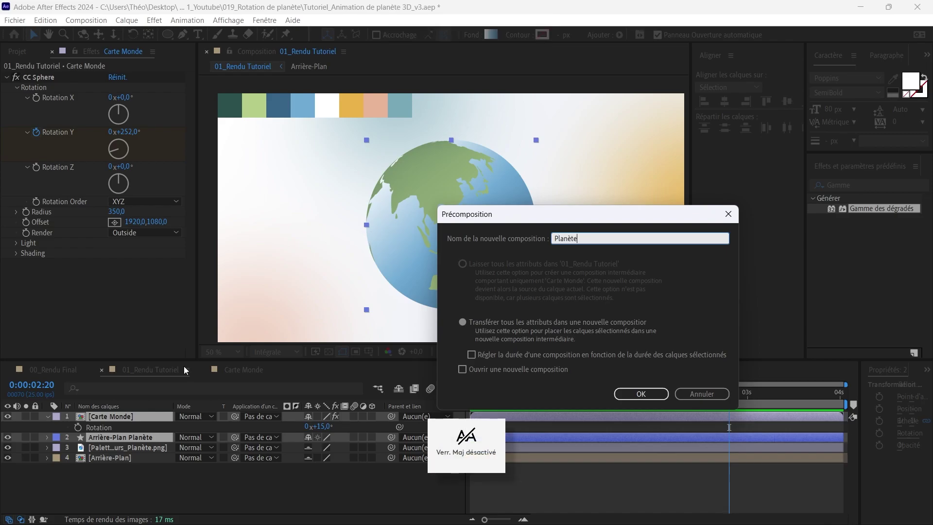
key("Return")
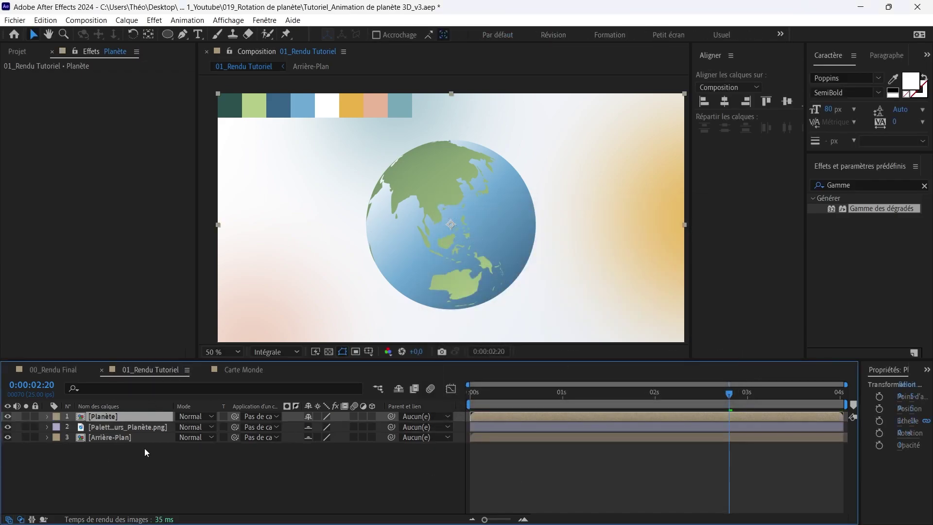
- Add an Ombre interne layer style to the Planète layer and expand its settings
right_click(129, 415)
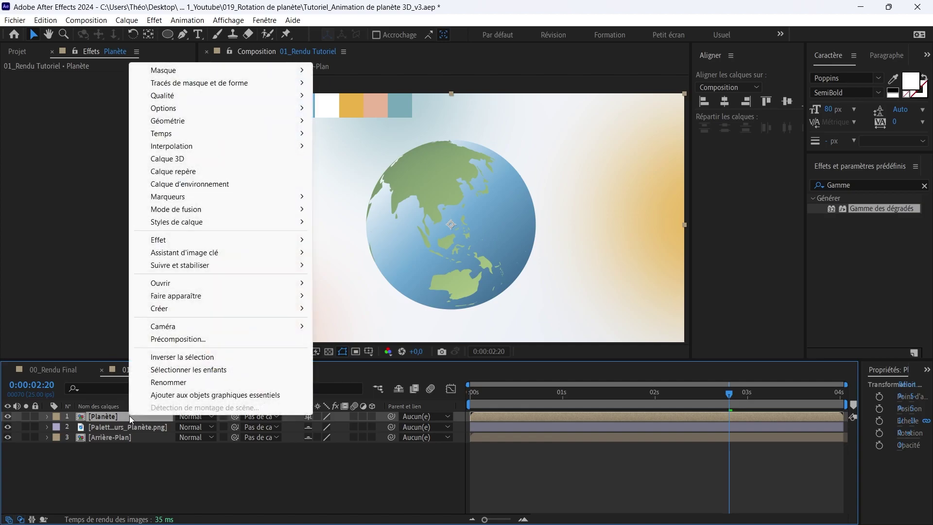
mouse_move(225, 222)
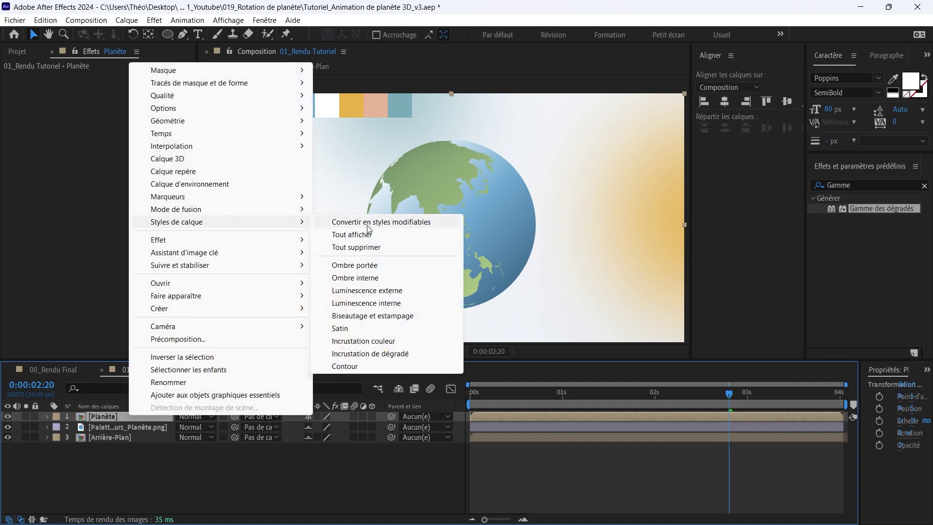
left_click(375, 280)
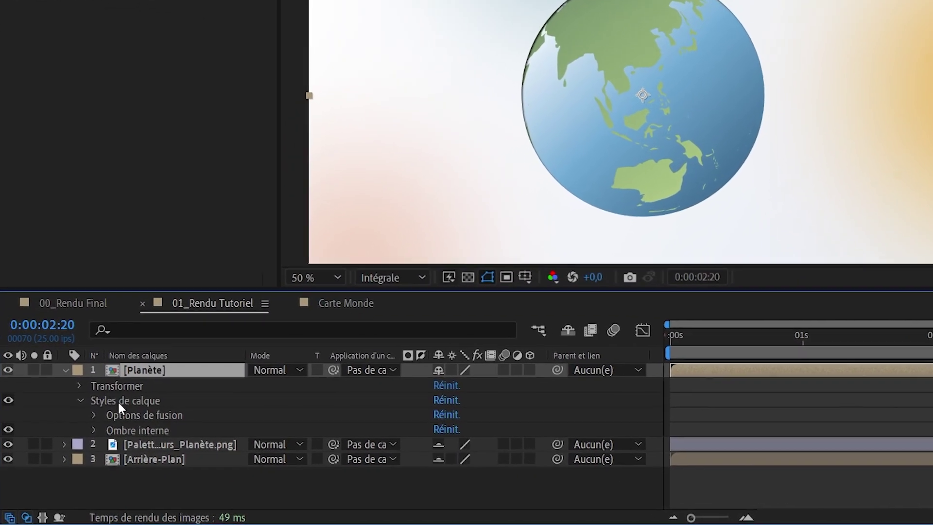
left_click(118, 431)
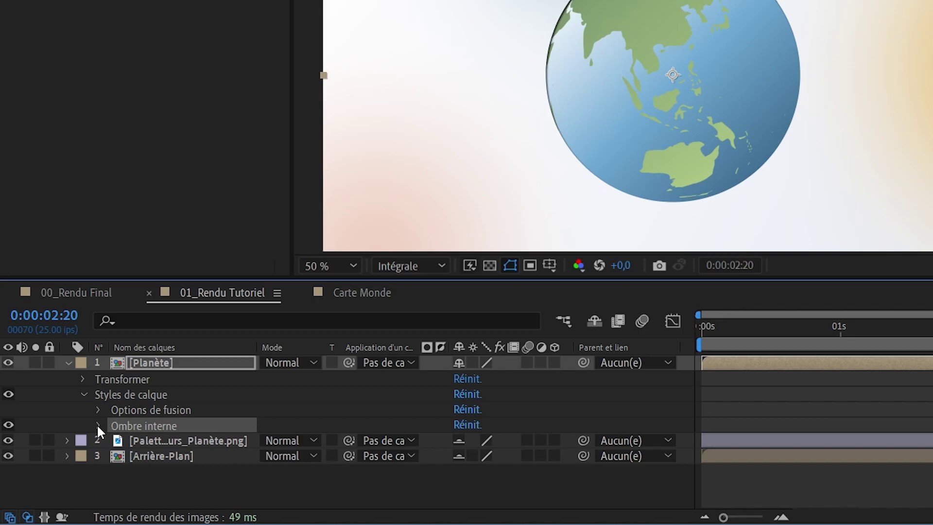
left_click(94, 430)
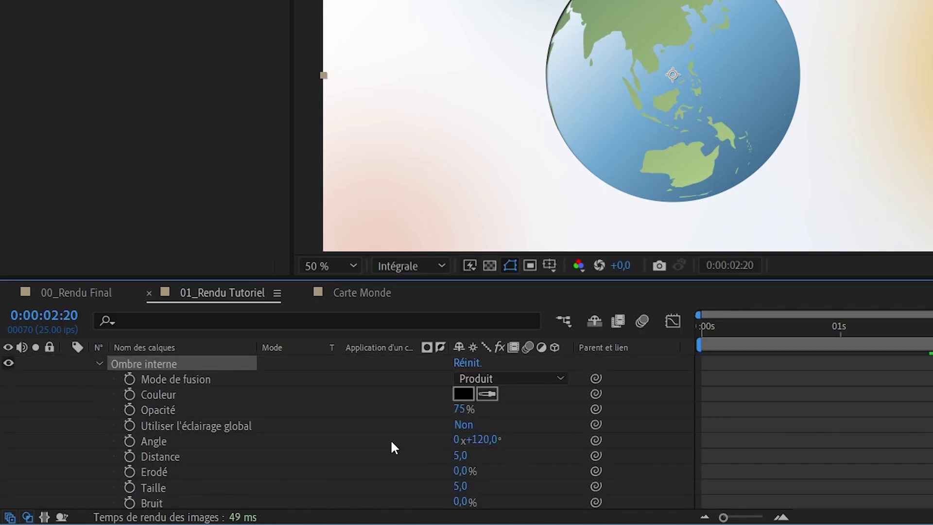
- Set the Ombre interne style's Distance to 75 and its Taille to 100
left_click(209, 487)
left_click_drag(464, 487, 560, 491)
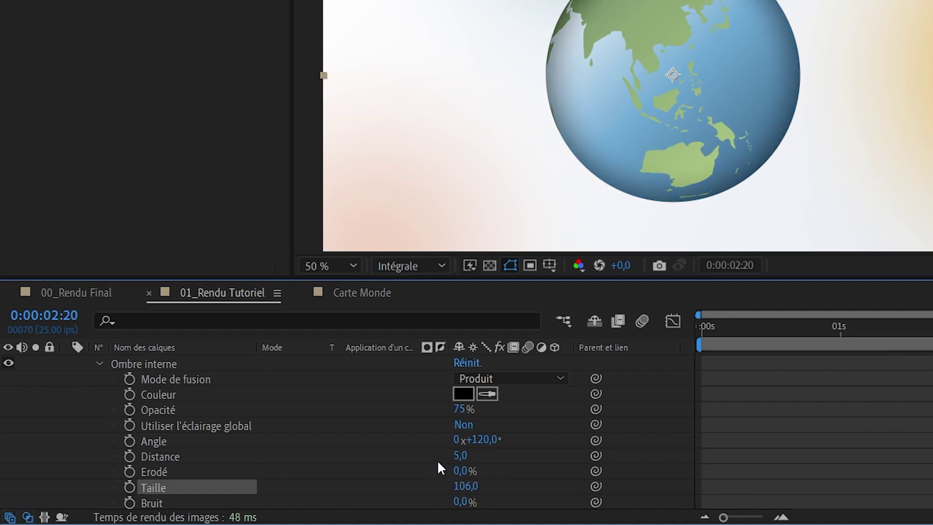
left_click_drag(464, 457, 507, 463)
left_click(464, 455)
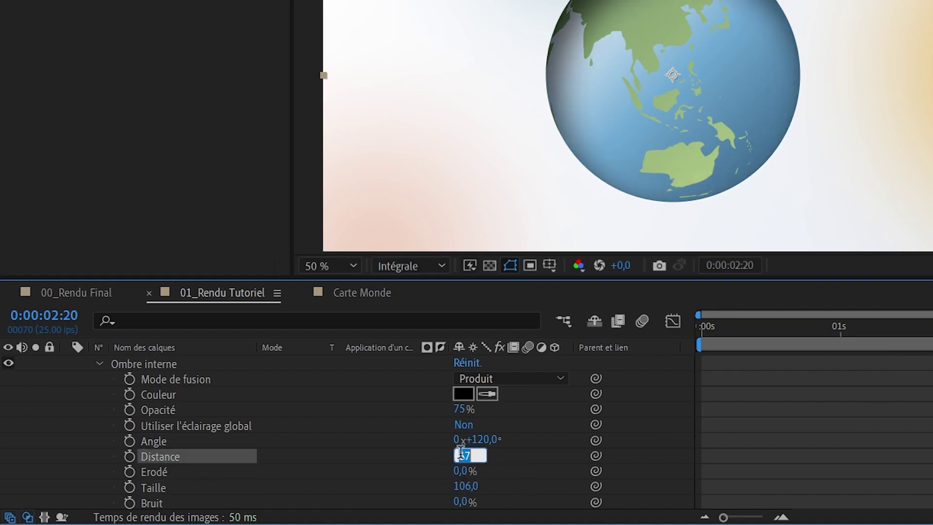
type("67")
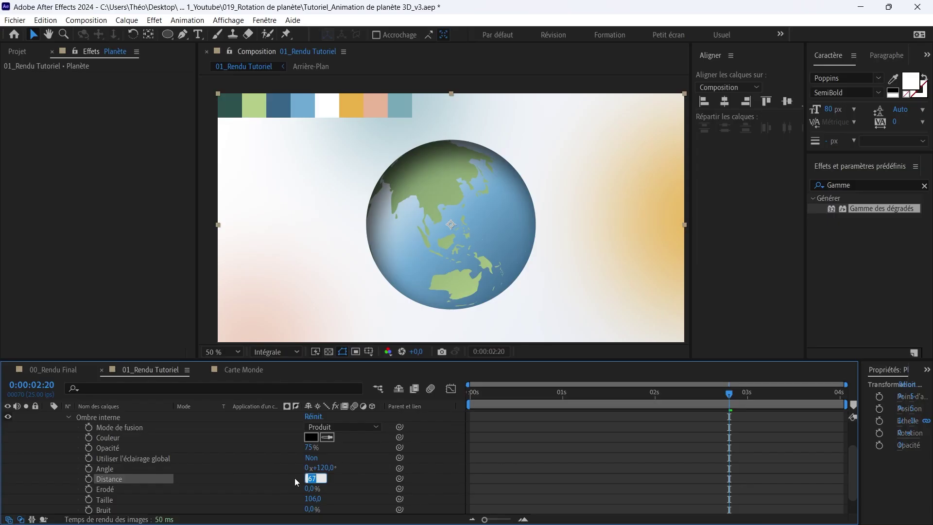
type("75")
key("Return")
left_click(316, 500)
type("100")
key("Return")
- Set the Ombre interne Angle to 335° and its Couleur to the palette's dark blue, and collapse the style's settings
left_click(264, 488)
left_click_drag(332, 473, 455, 463)
left_click(328, 437)
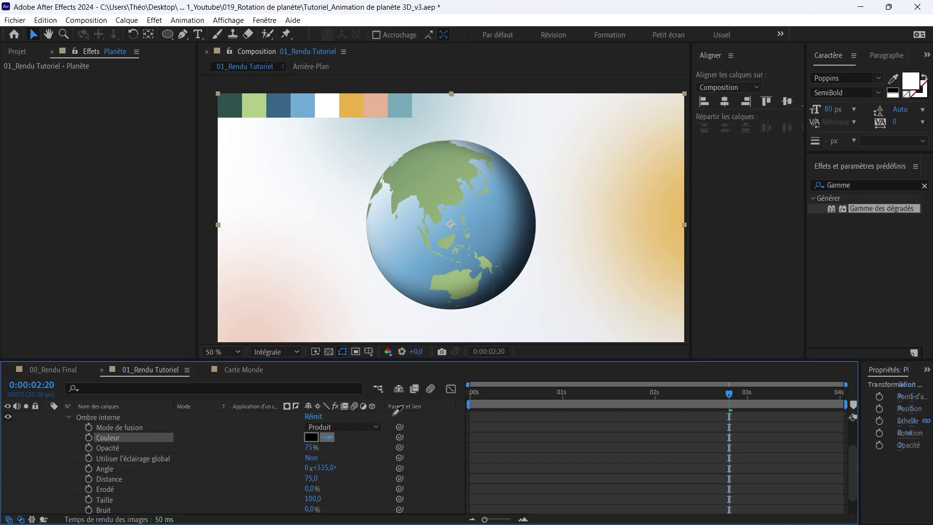
left_click(277, 103)
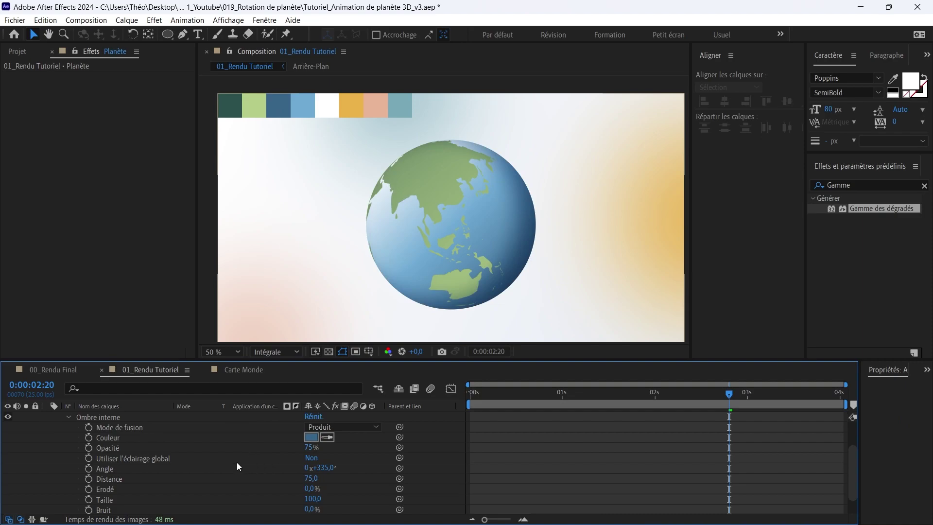
scroll(237, 462, "up", 2)
left_click(68, 448)
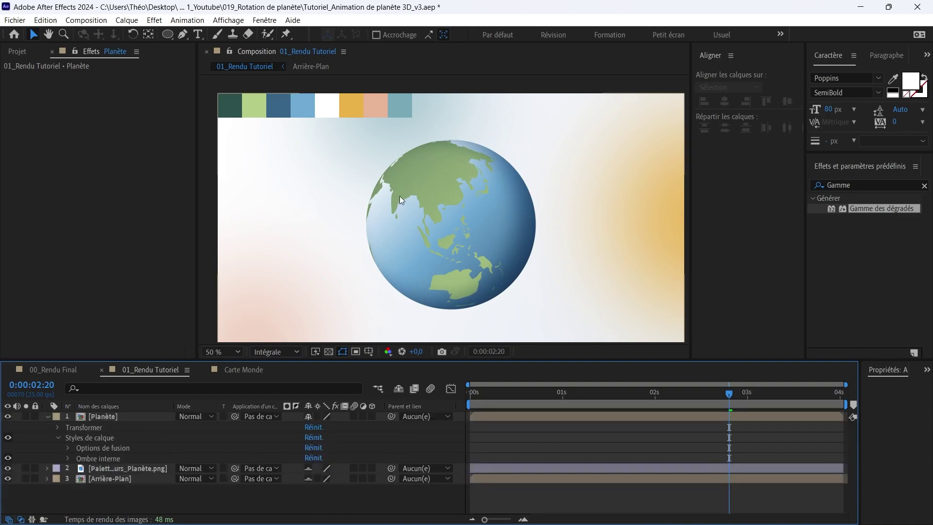
- Add a Luminescence interne layer style to the Planète layer and expand its settings
left_click(111, 416)
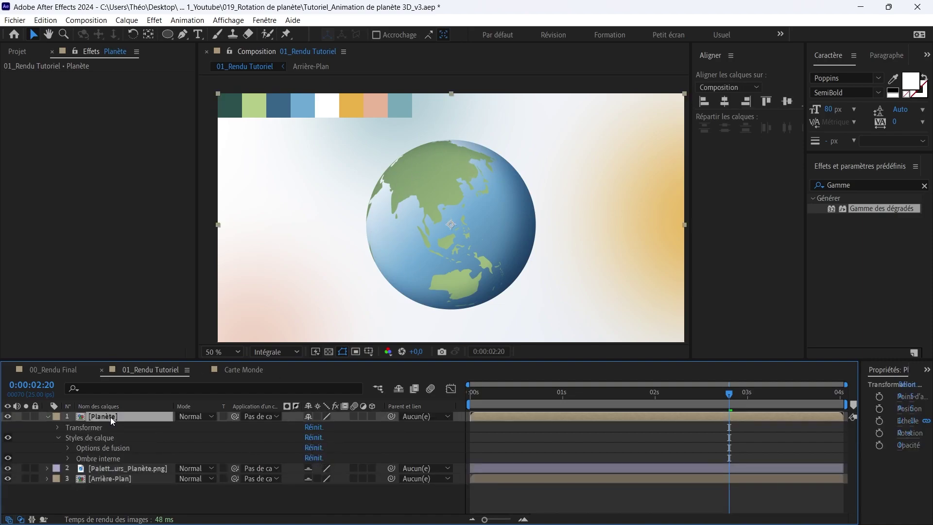
right_click(111, 417)
mouse_move(199, 225)
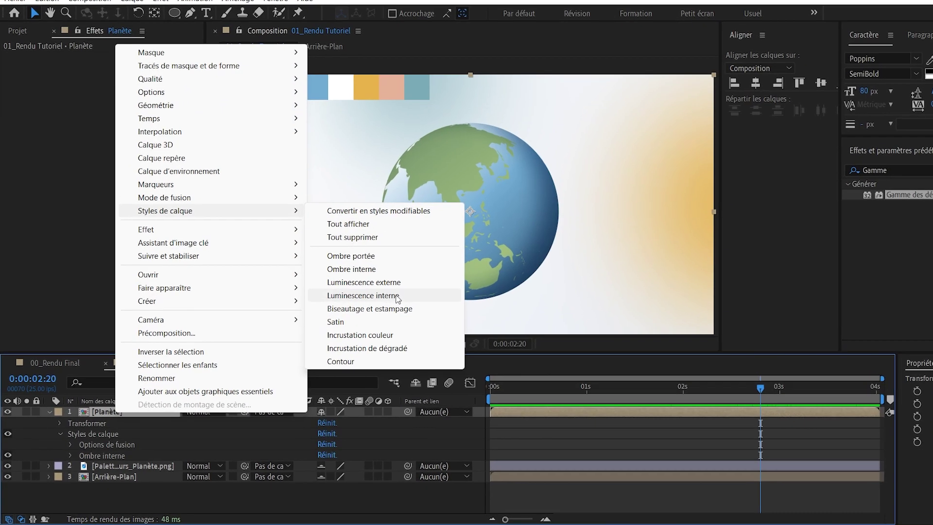
left_click(382, 306)
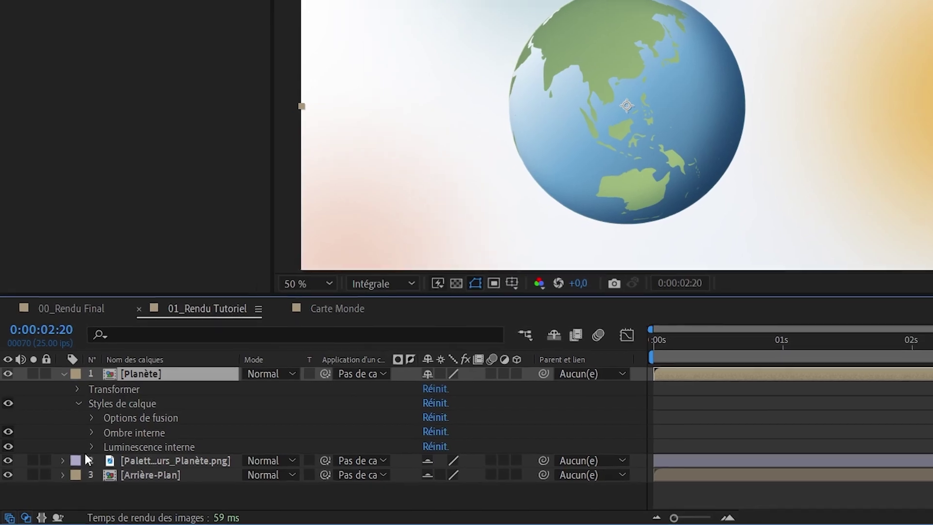
left_click(77, 461)
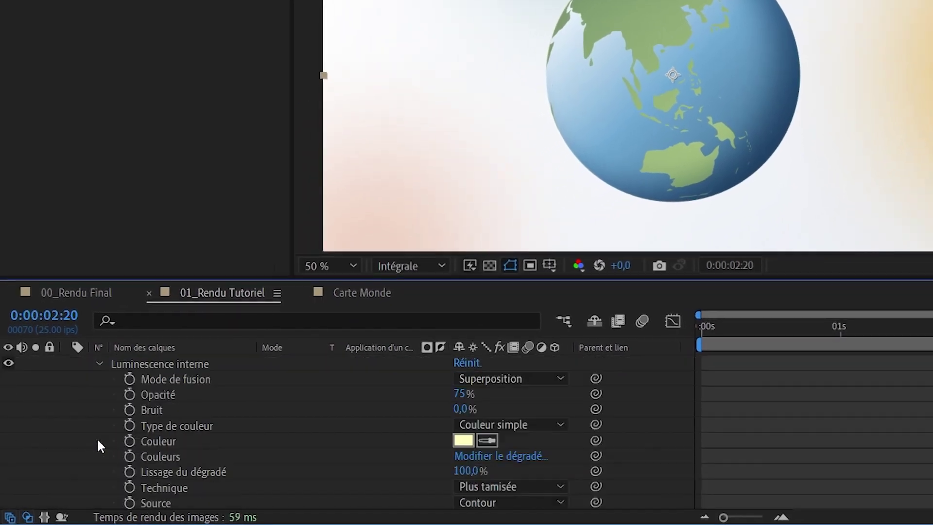
- Set the Luminescence interne Taille to 57 and sample the palette's white as its Couleur
scroll(74, 437, "down", 4)
left_click_drag(461, 442, 515, 442)
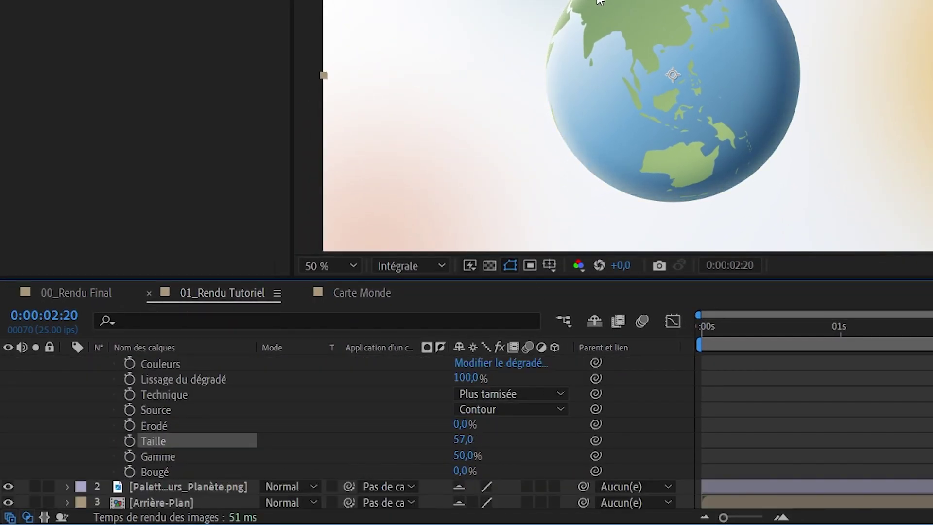
scroll(413, 413, "up", 2)
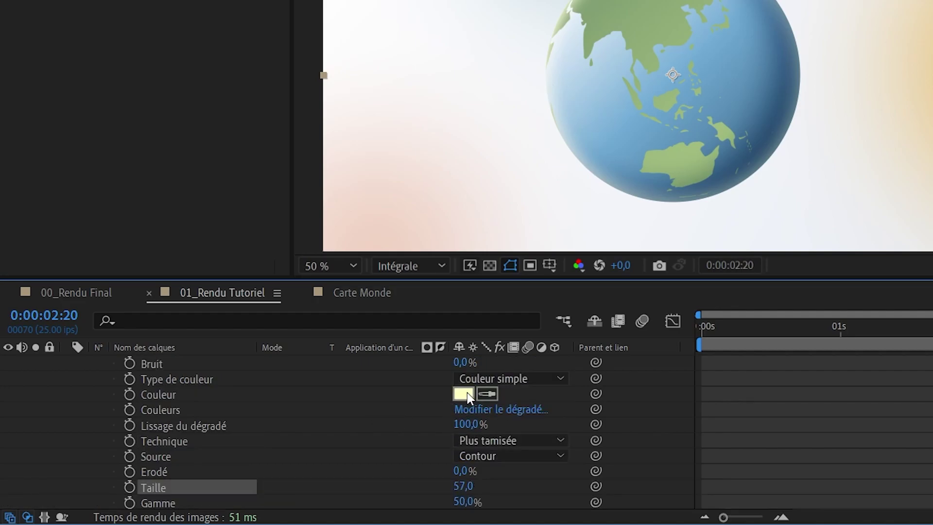
left_click(488, 392)
left_click(331, 104)
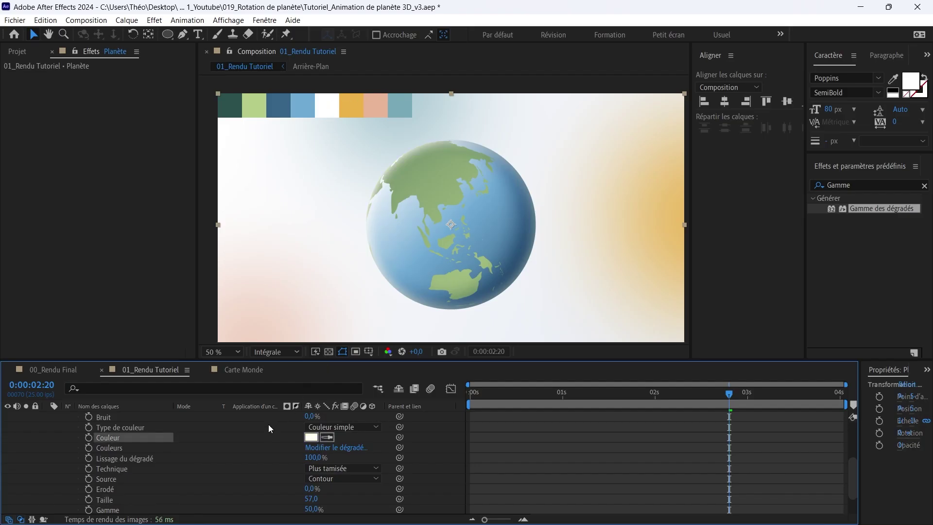
left_click(262, 425)
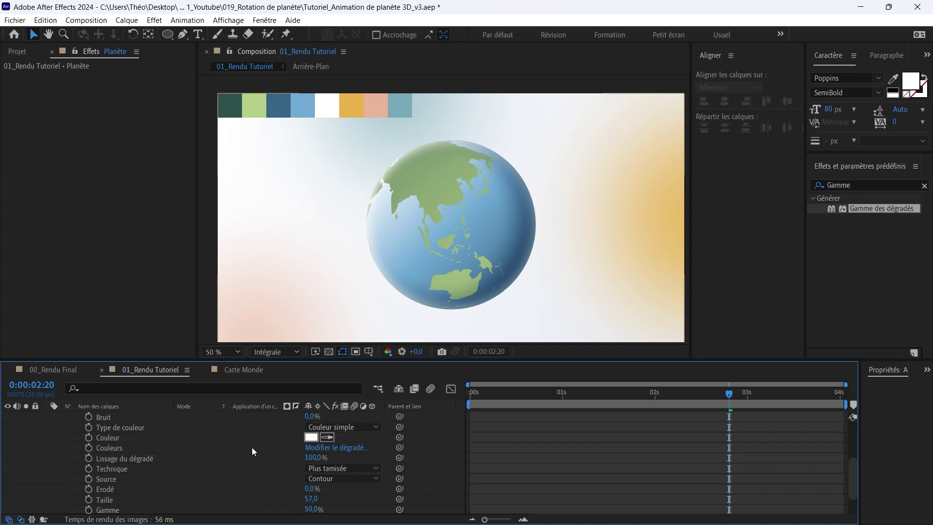
- Set the Luminescence interne Taille to 75 and its Opacité to 100%
scroll(253, 445, "up", 3)
scroll(253, 447, "down", 3)
key("Return")
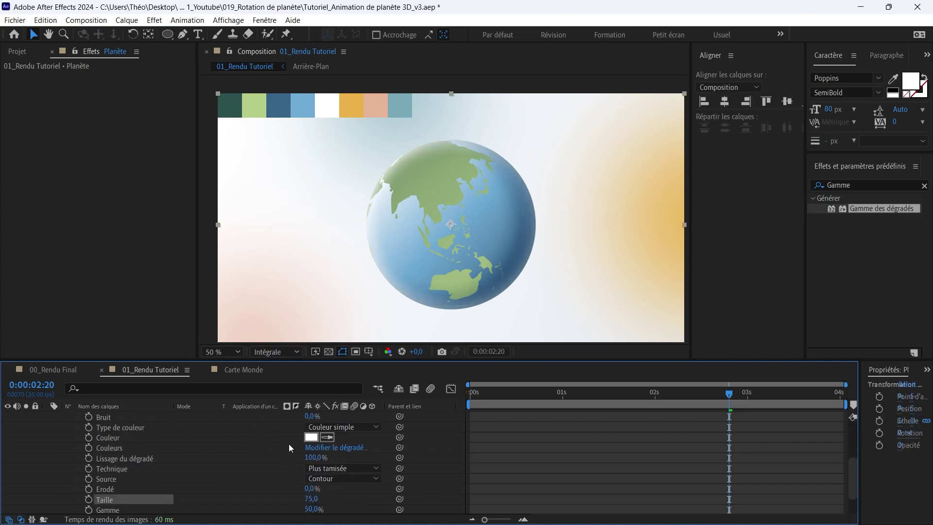
scroll(292, 444, "up", 3)
left_click(311, 438)
type("100")
key("Return")
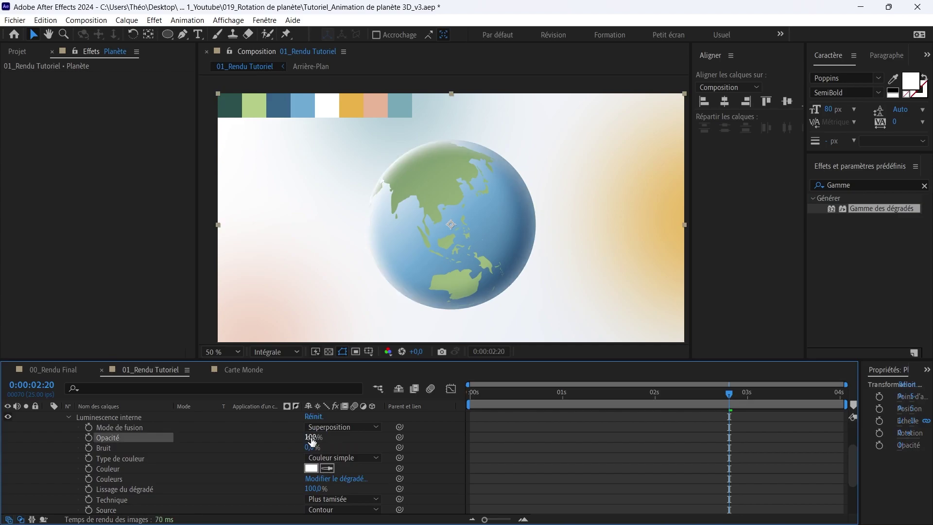
- Set the Ombre interne Opacité to 100% and collapse the Planète layer's style settings
scroll(195, 452, "up", 6)
scroll(73, 459, "down", 4)
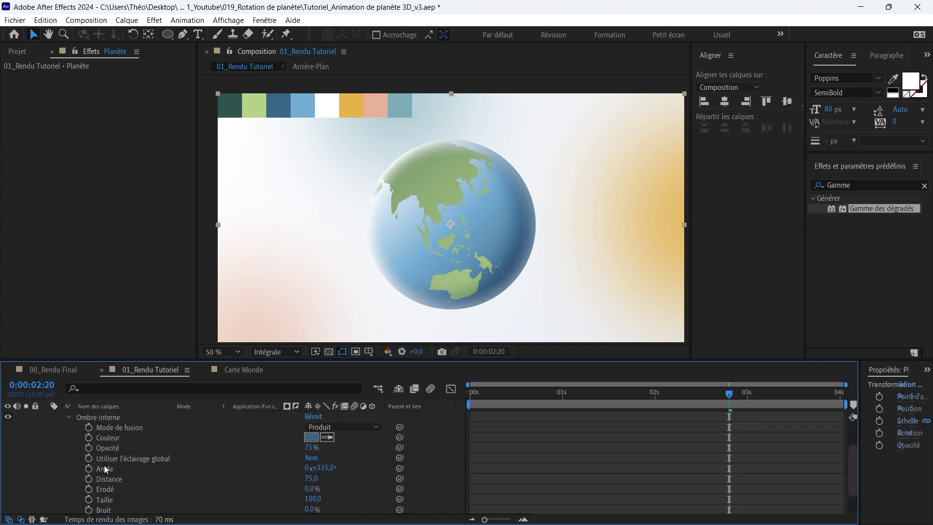
left_click(307, 448)
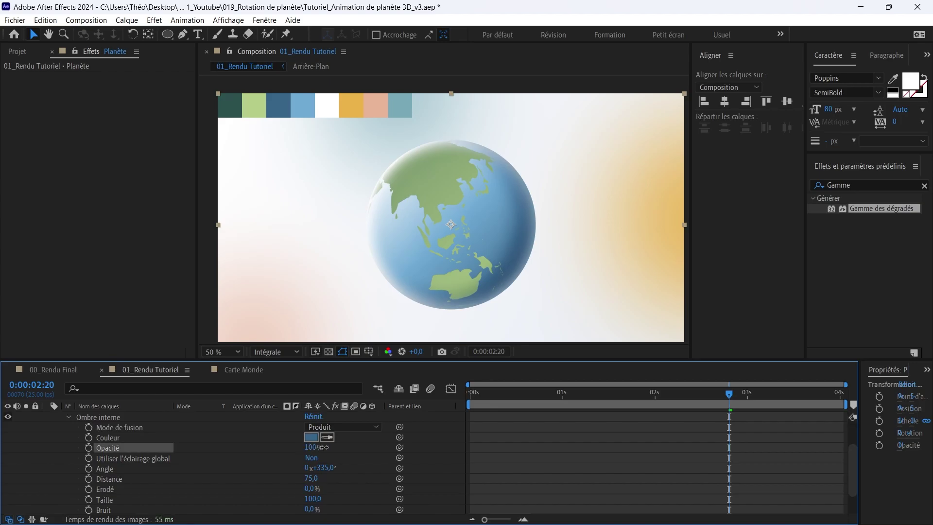
type("100")
key("Return")
scroll(222, 461, "up", 3)
left_click(69, 448)
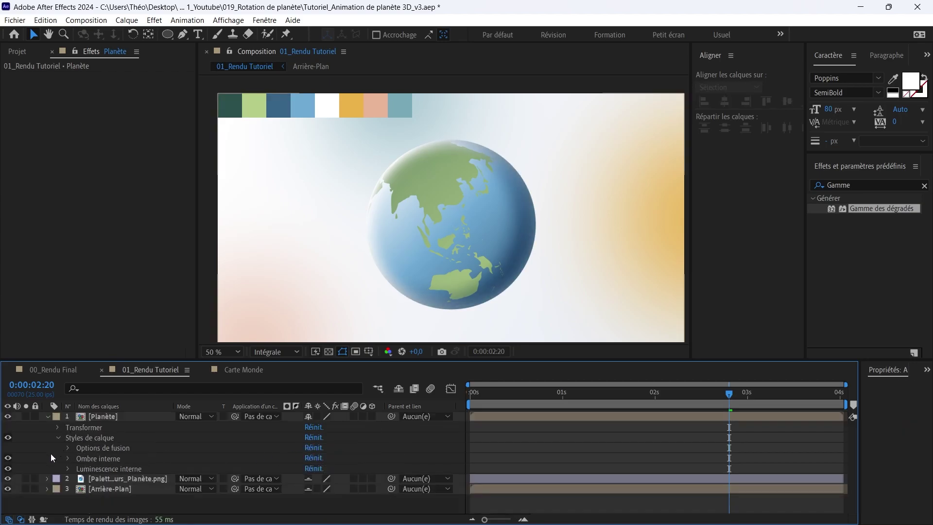
left_click(47, 416)
- Preview the shaded planet's rotation from the start of the 01_Rendu Tutoriel composition
left_click_drag(515, 395, 416, 397)
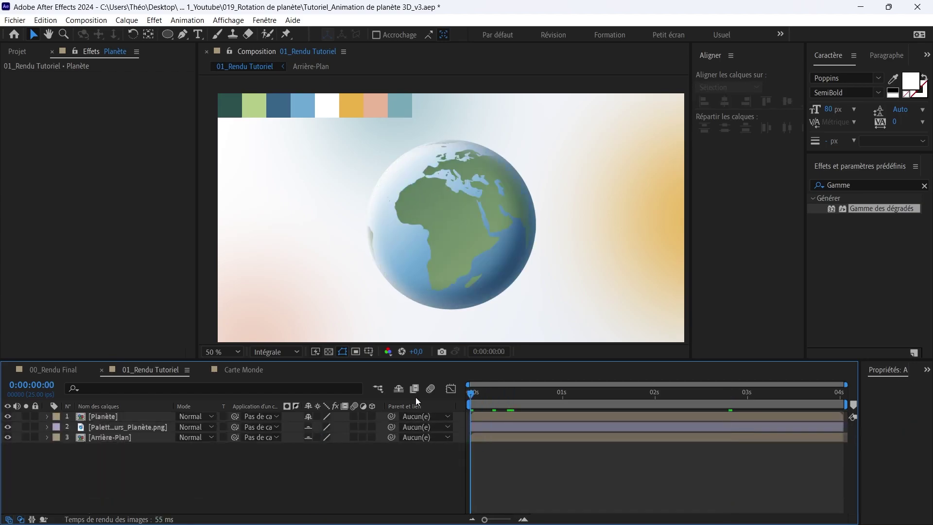
scroll(400, 270, "down", 1)
key("space")
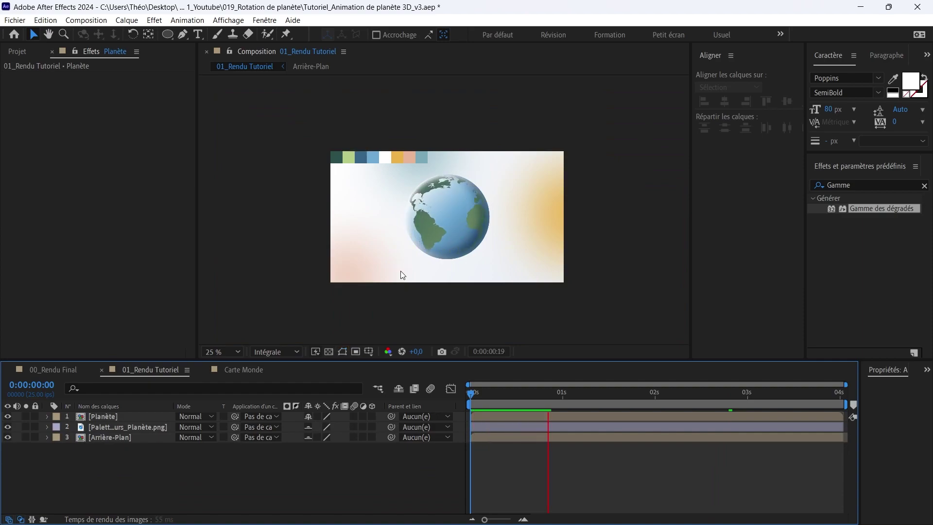